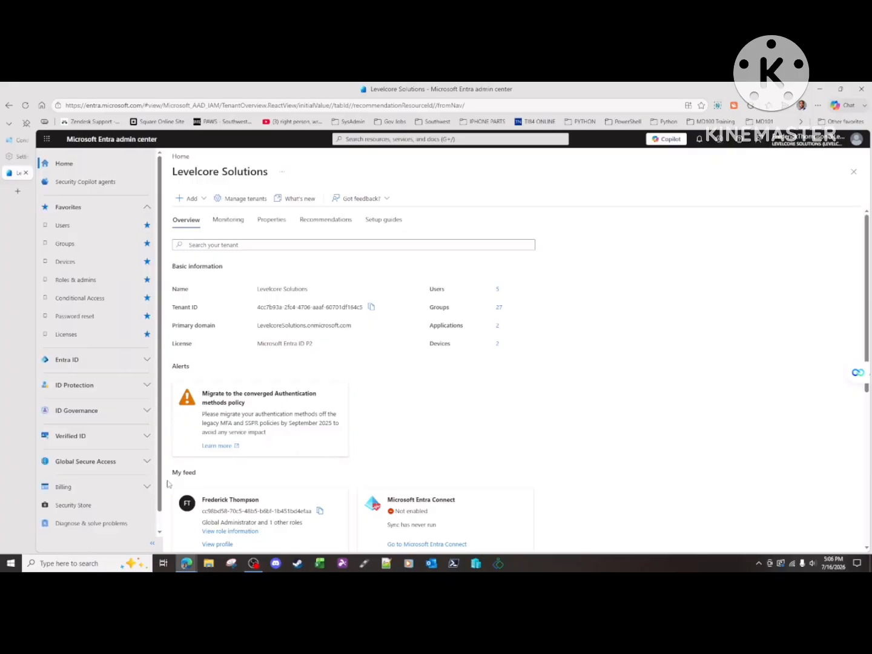
- Open the Authentication methods page under Entra ID and add it to the favorites
left_click(128, 363)
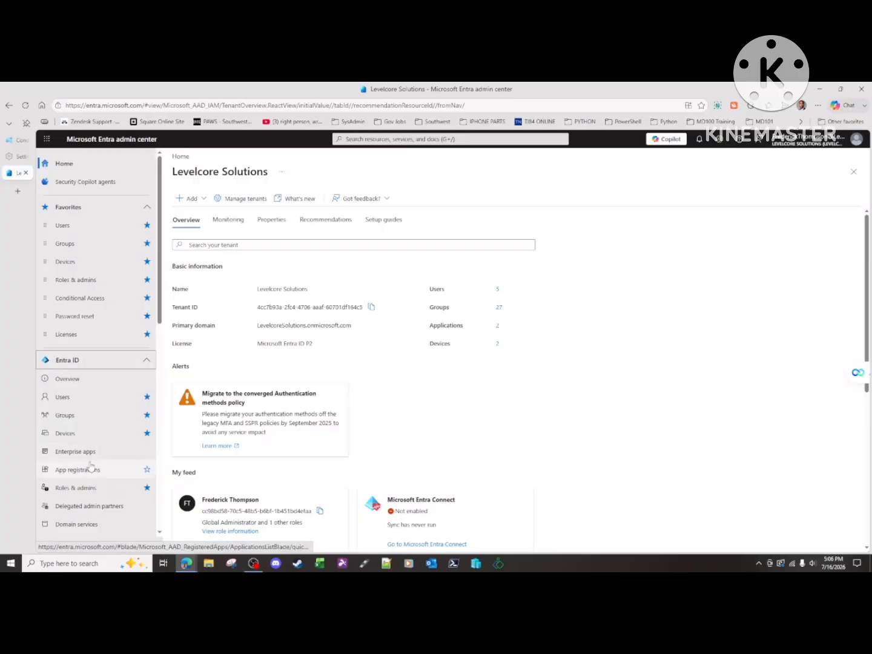
scroll(86, 396, "down", 4)
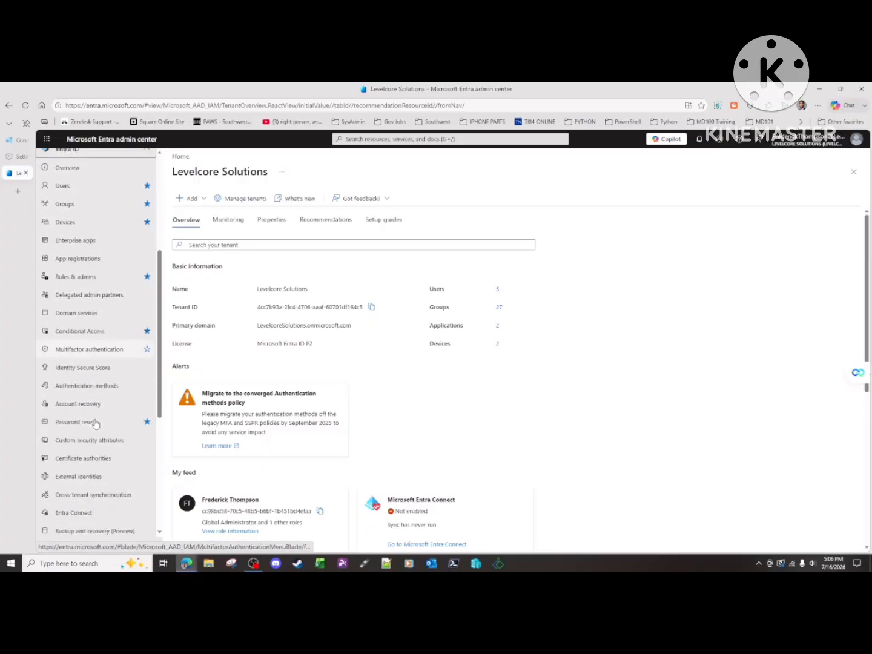
scroll(87, 372, "up", 3)
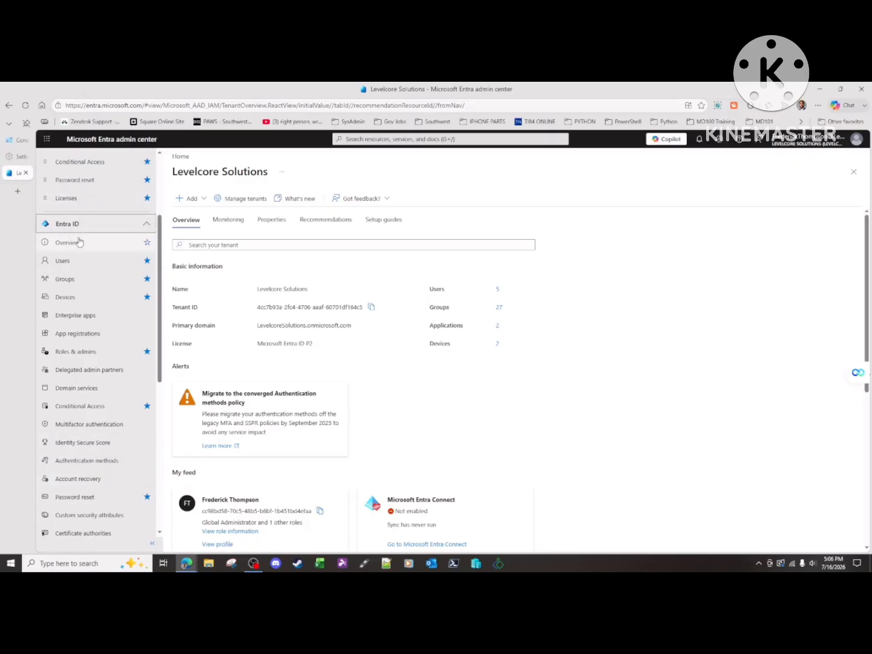
left_click(100, 462)
left_click(147, 461)
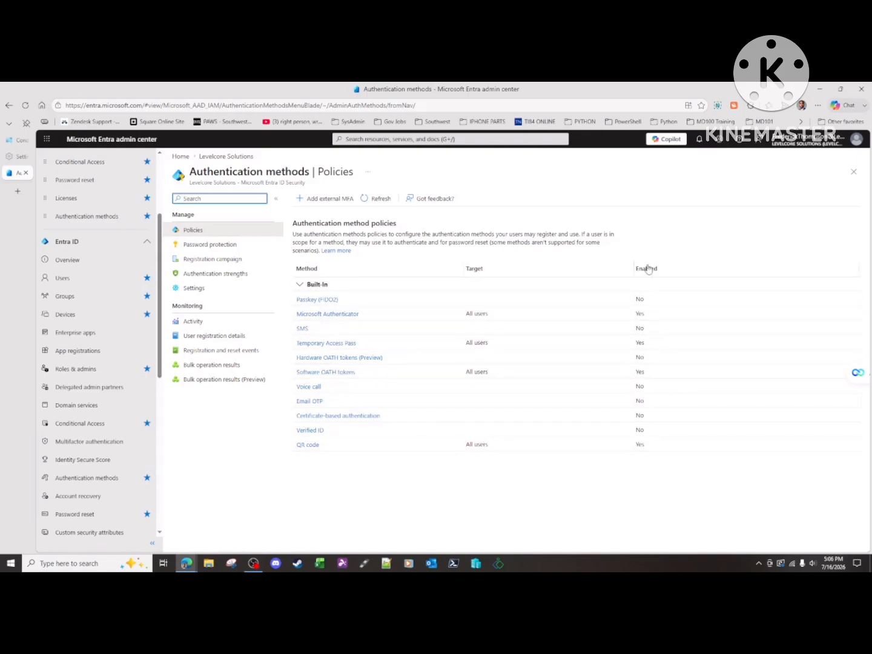
- Review the authentication method policies and open the Authentication strengths page
left_click_drag(635, 269, 659, 270)
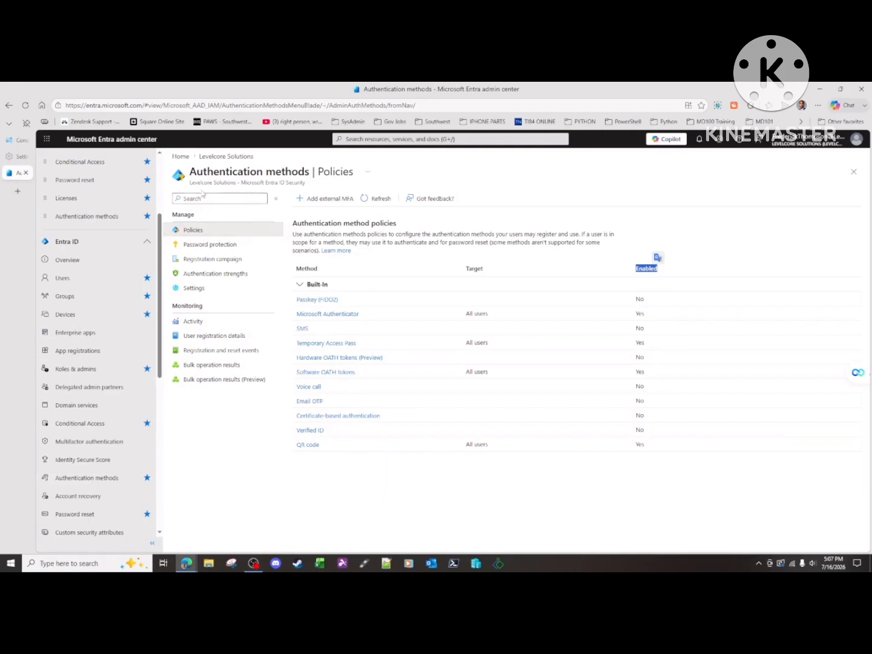
left_click_drag(266, 172, 315, 172)
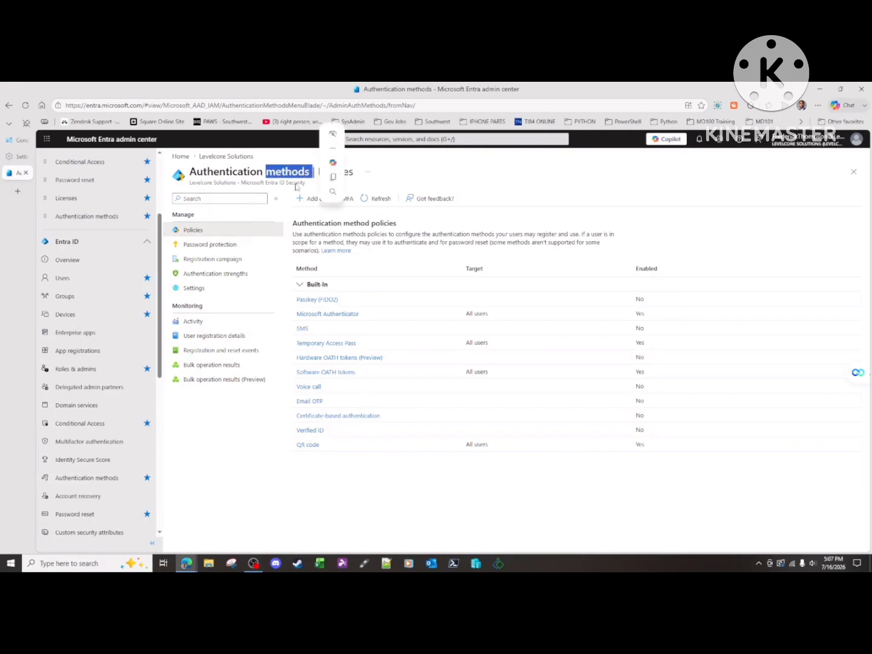
left_click(205, 278)
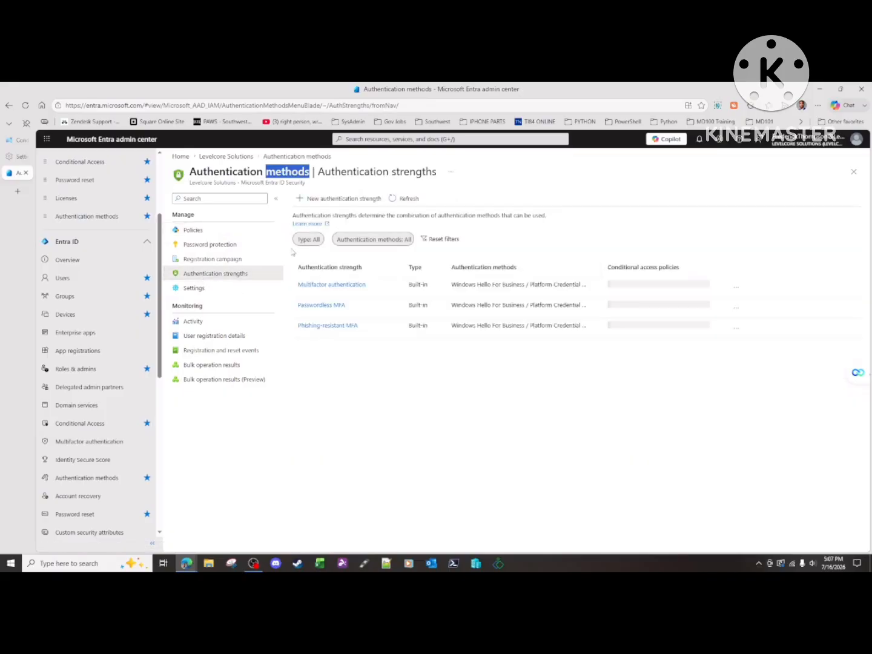
left_click(515, 249)
double_click(413, 171)
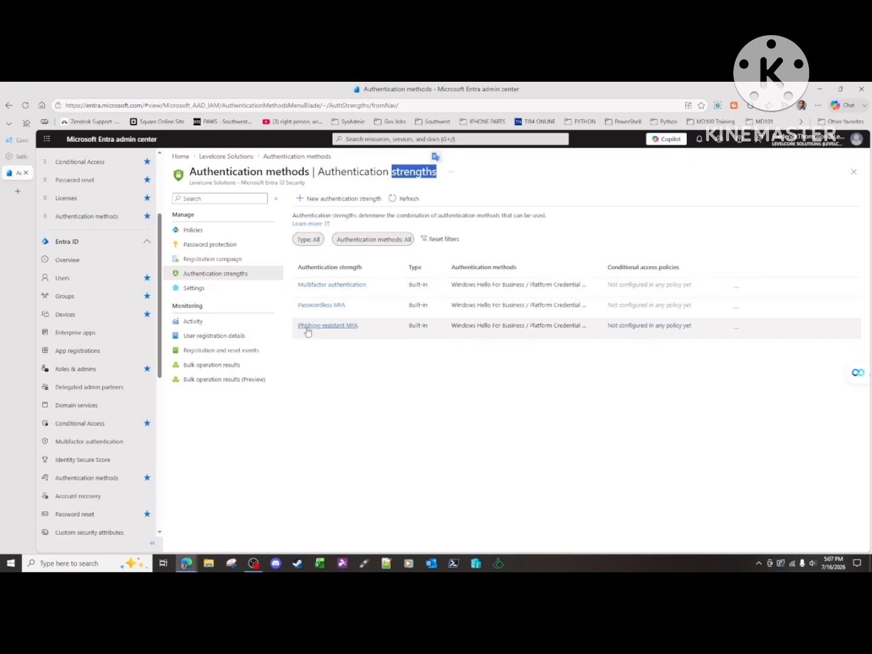
- View the authentication flows allowed by the built-in Phishing-resistant MFA strength and close its details
left_click(334, 327)
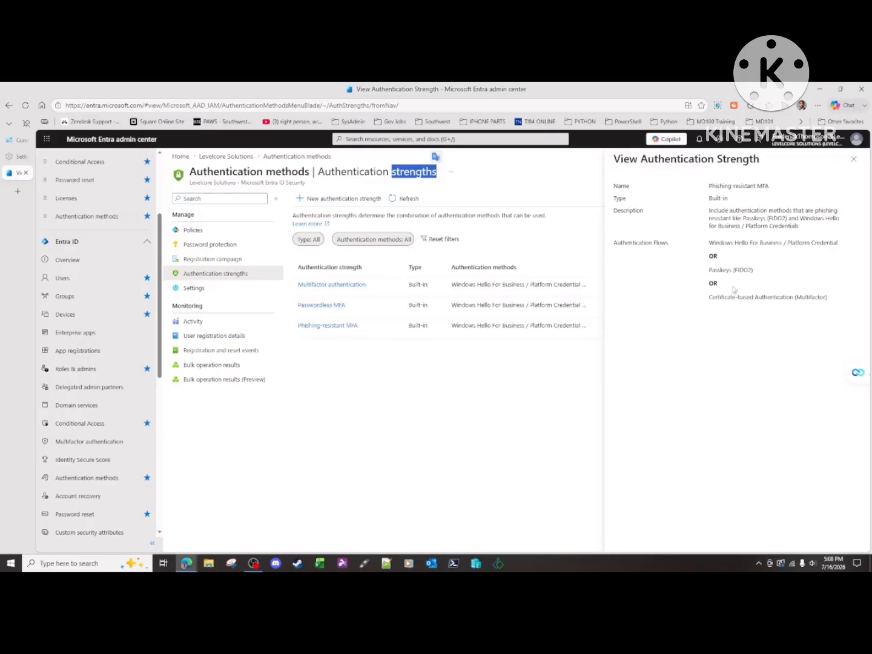
left_click_drag(708, 243, 831, 306)
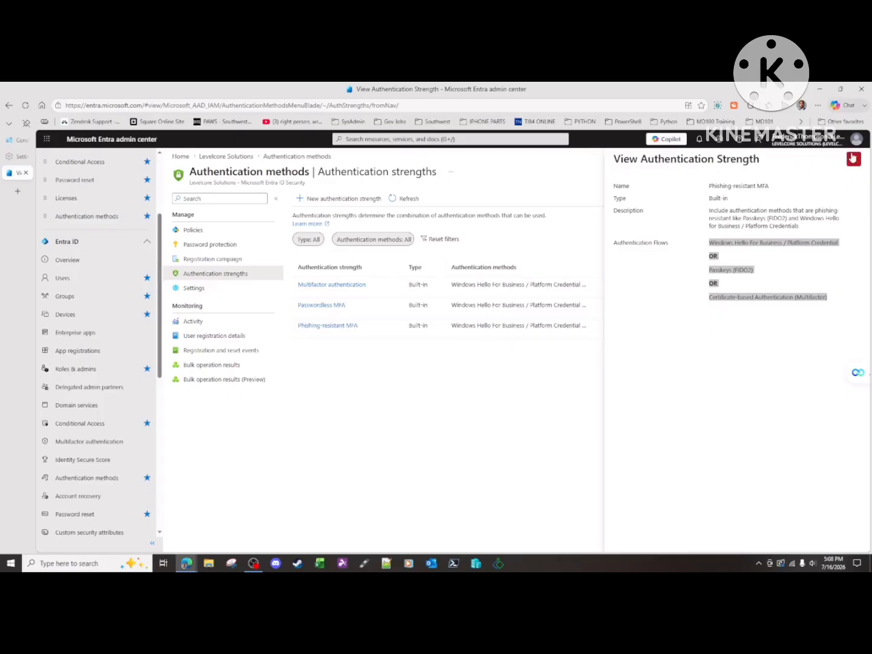
left_click(854, 159)
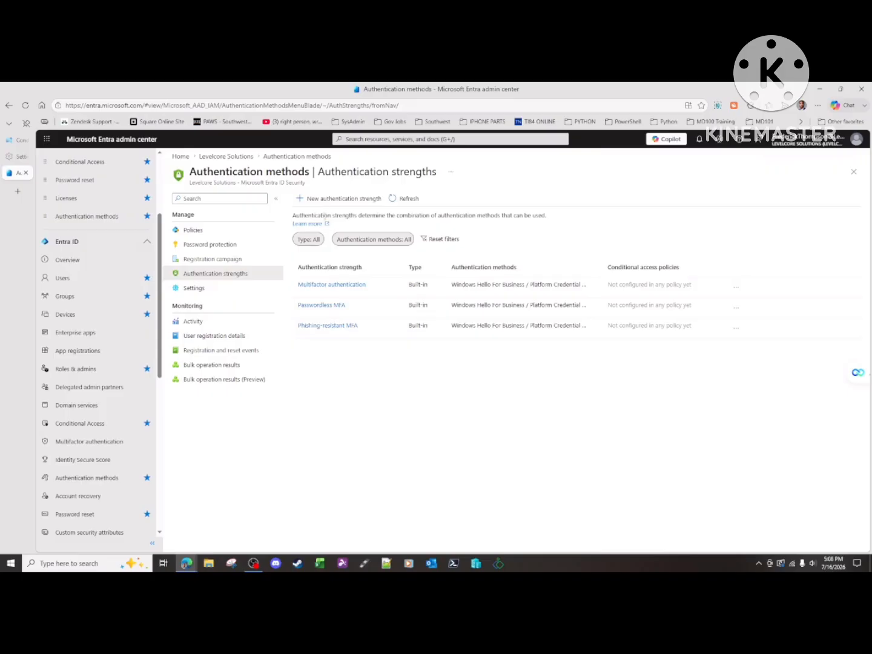
- Start a new authentication strength named "Modern MFA Strength Policy" and look through the available authentication combinations
left_click(337, 201)
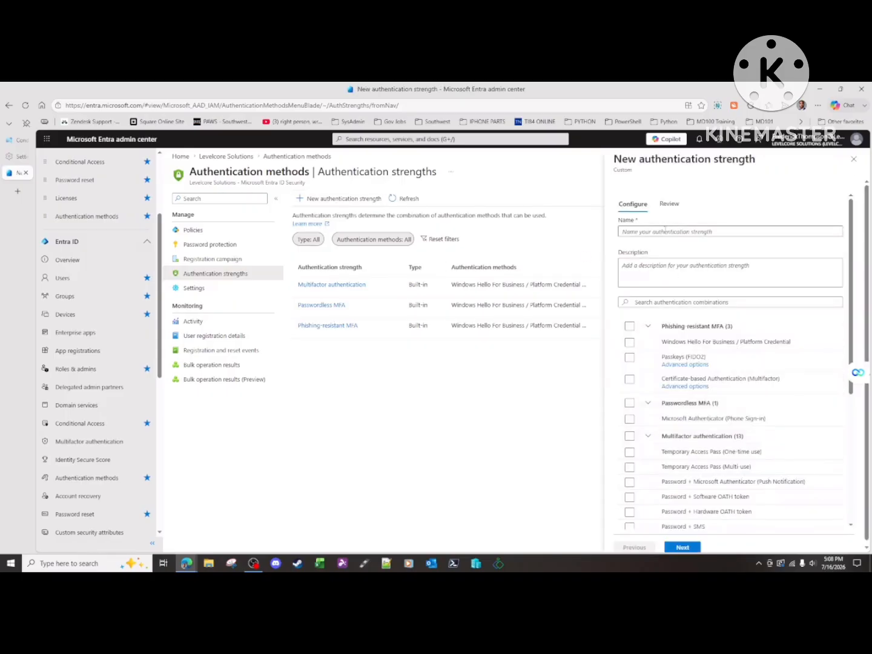
left_click(665, 231)
type("Modern MFA Strength Policy")
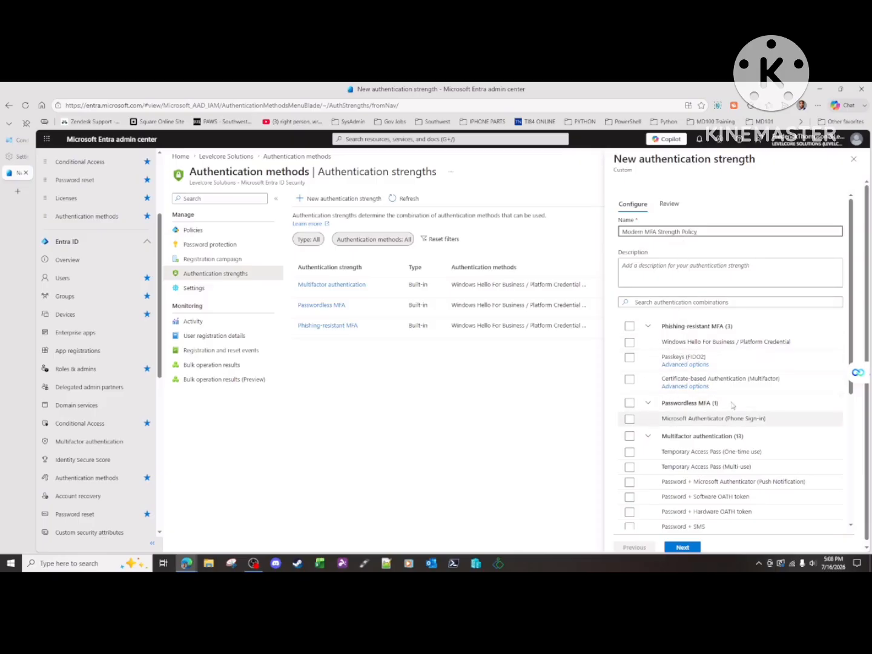
scroll(727, 376, "down", 2)
scroll(748, 388, "up", 2)
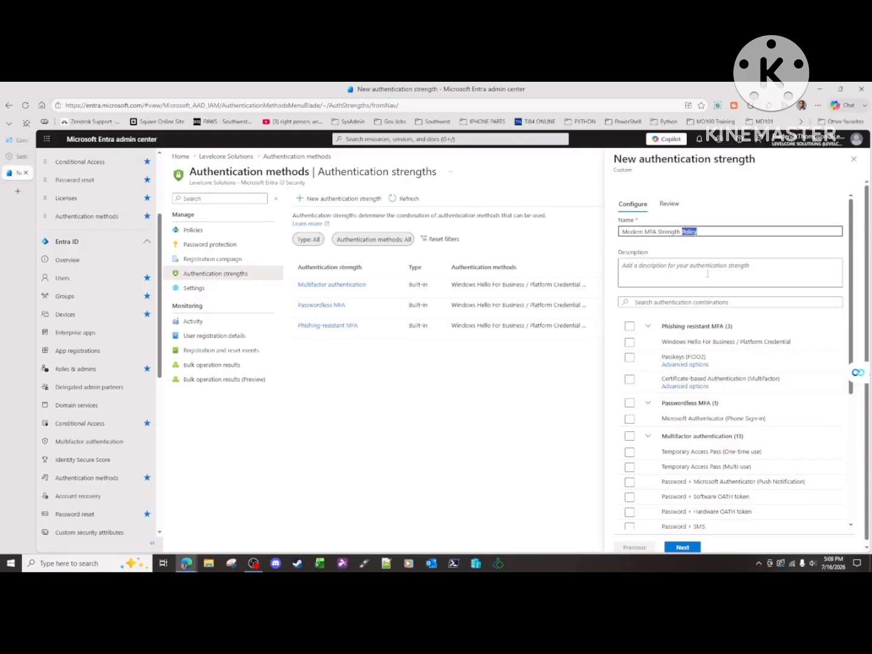
- Include Windows Hello For Business / Platform Credential, Microsoft Authenticator (Phone Sign-in) and Temporary Access Pass (One-time use) in the new strength
left_click(630, 342)
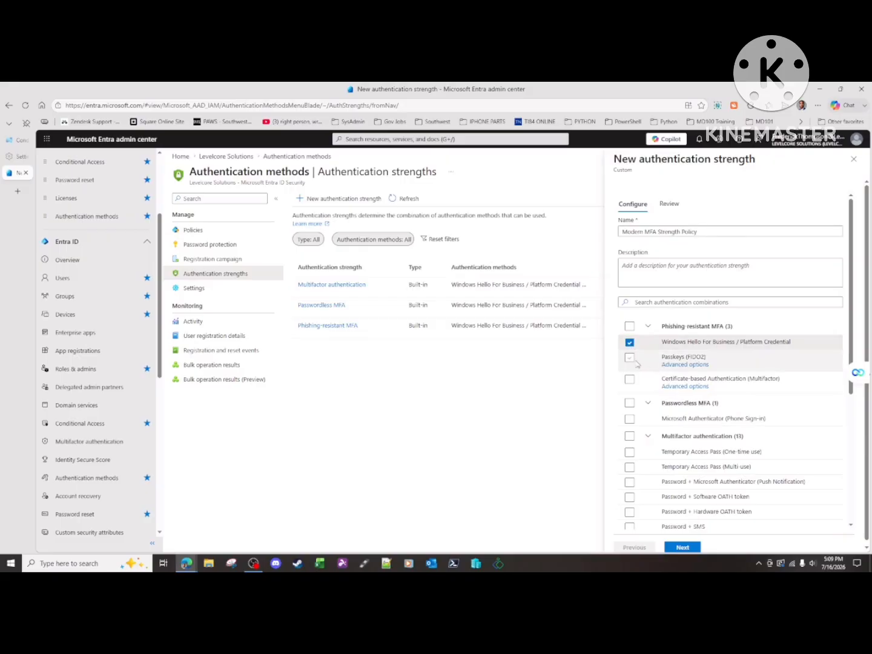
left_click(630, 420)
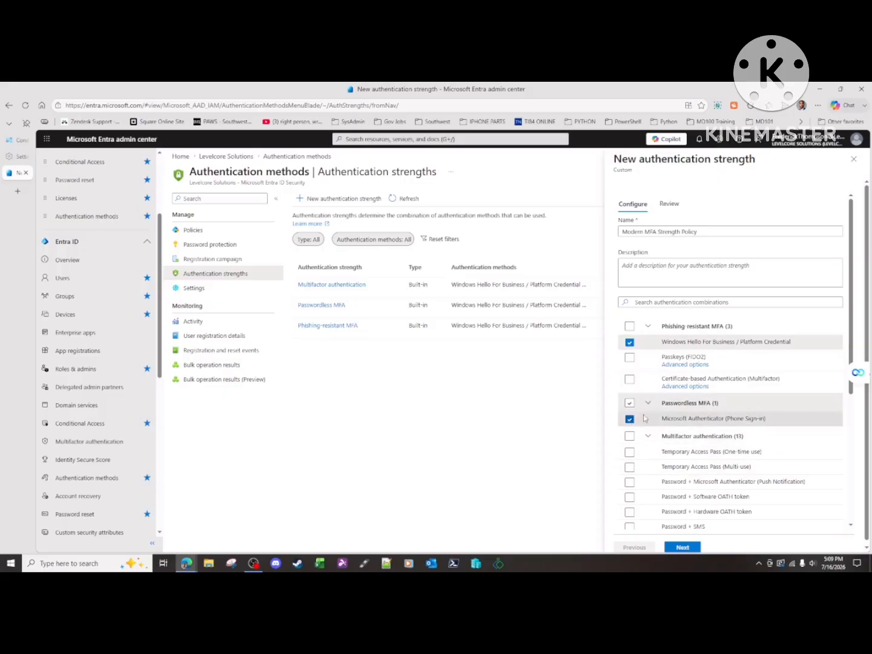
scroll(630, 424, "down", 1)
scroll(646, 336, "down", 3)
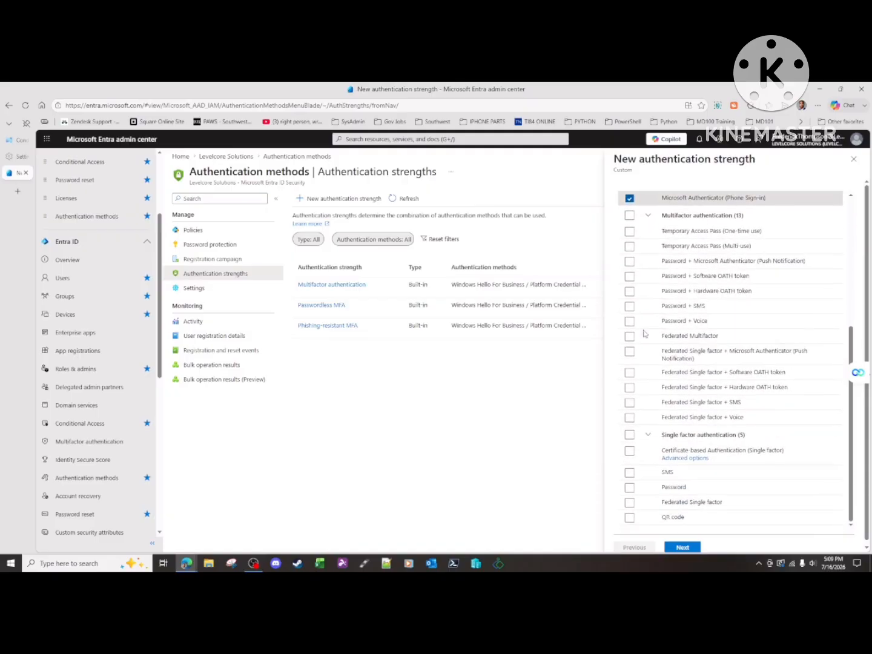
scroll(630, 424, "up", 2)
left_click(629, 368)
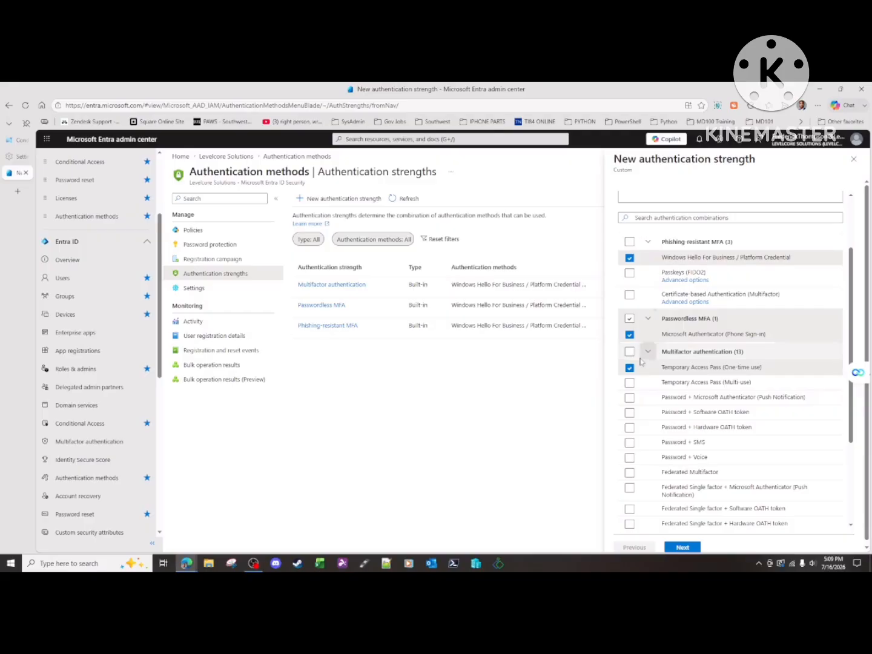
scroll(640, 362, "up", 1)
scroll(720, 361, "down", 2)
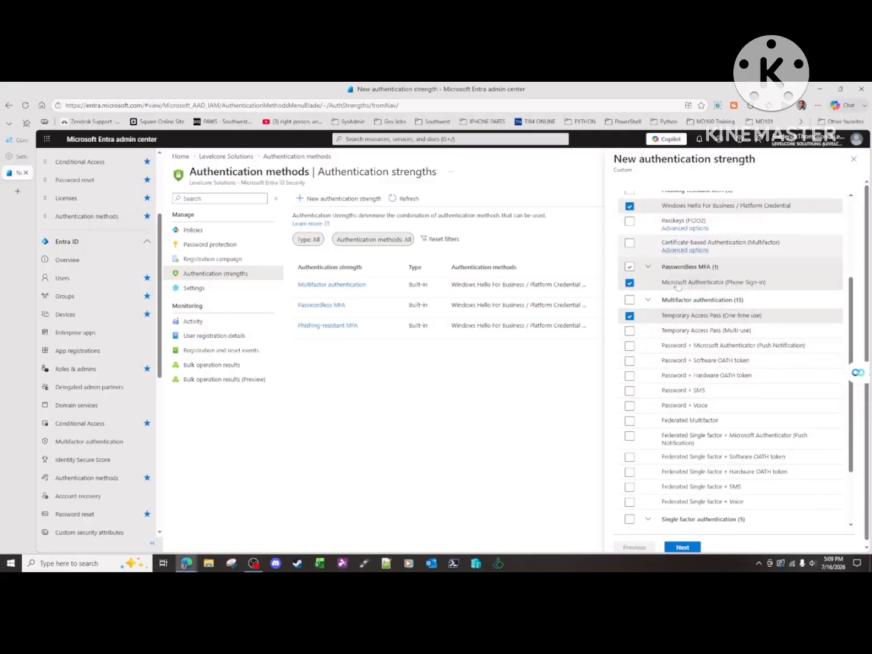
scroll(677, 285, "up", 2)
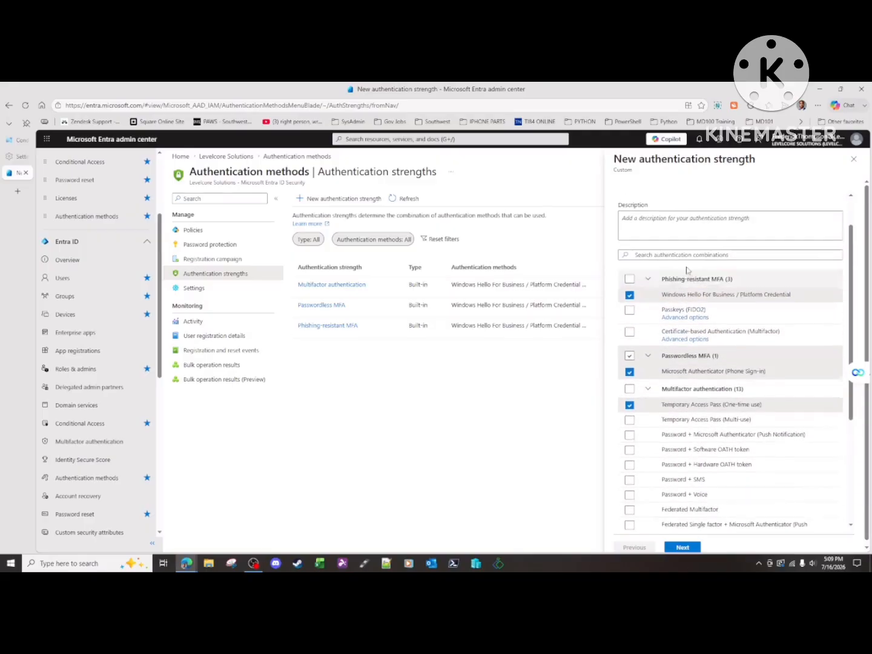
- Review the selected sign-in methods and create the custom authentication strength
left_click(685, 548)
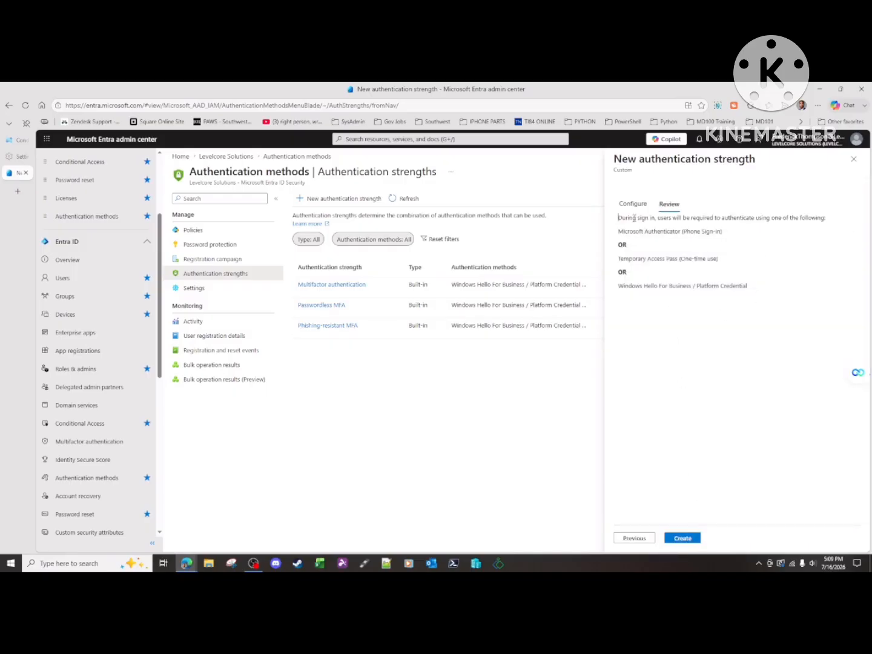
left_click_drag(625, 232, 707, 271)
left_click_drag(616, 286, 714, 288)
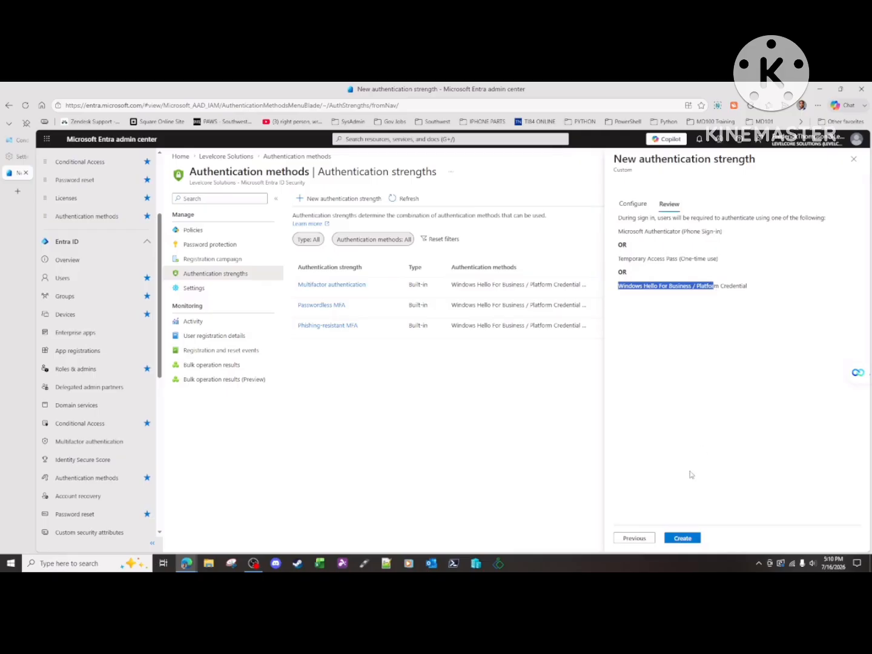
left_click(687, 538)
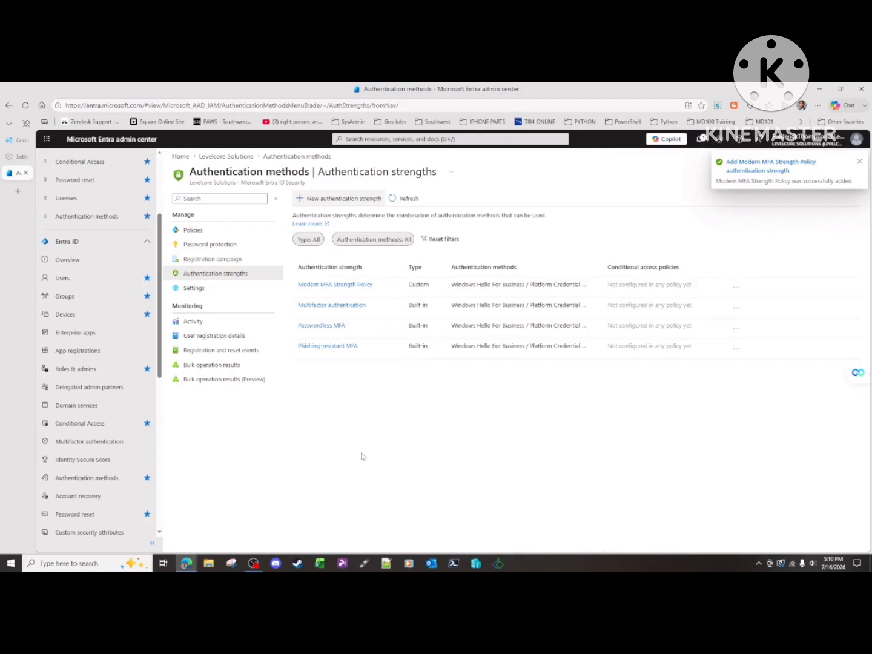
- Refresh the strengths list and check the authentication flows of Modern MFA Strength Policy
left_click(403, 198)
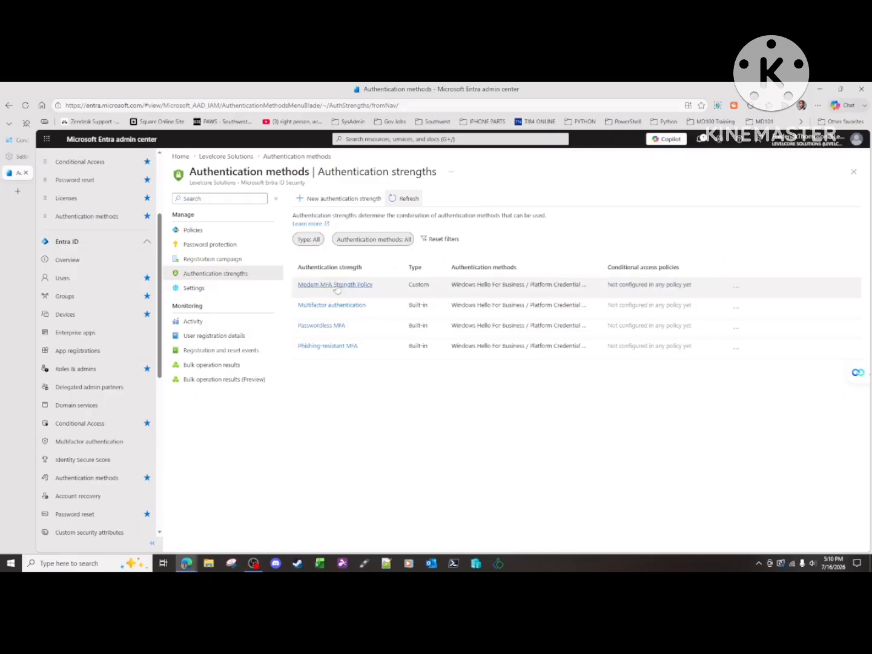
left_click(336, 286)
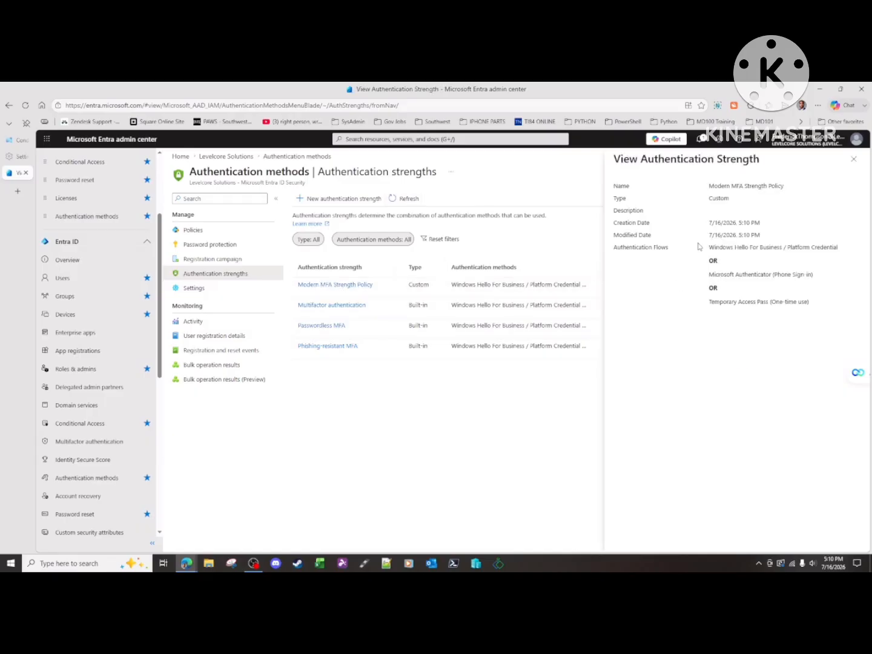
left_click_drag(712, 250, 816, 305)
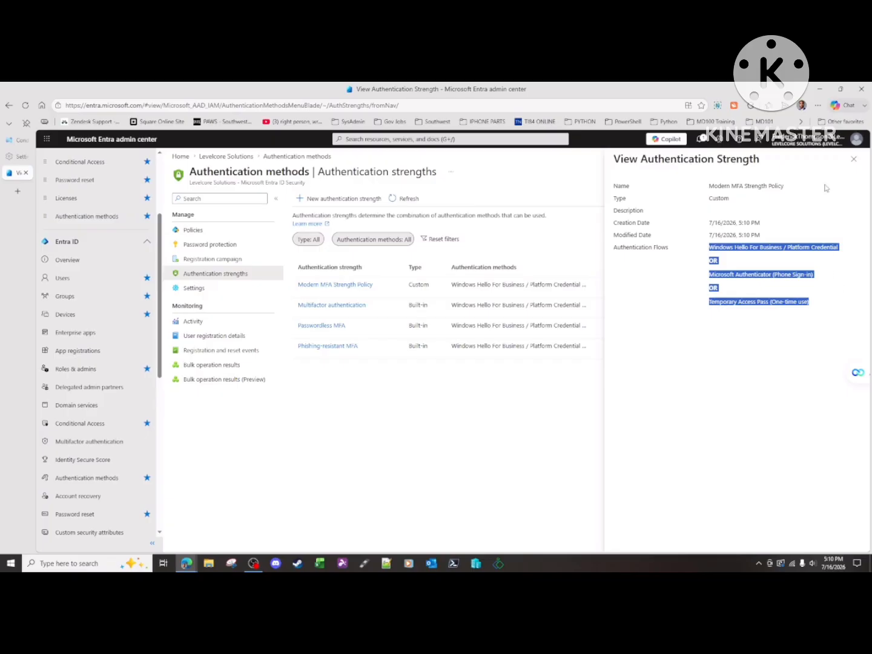
left_click(853, 160)
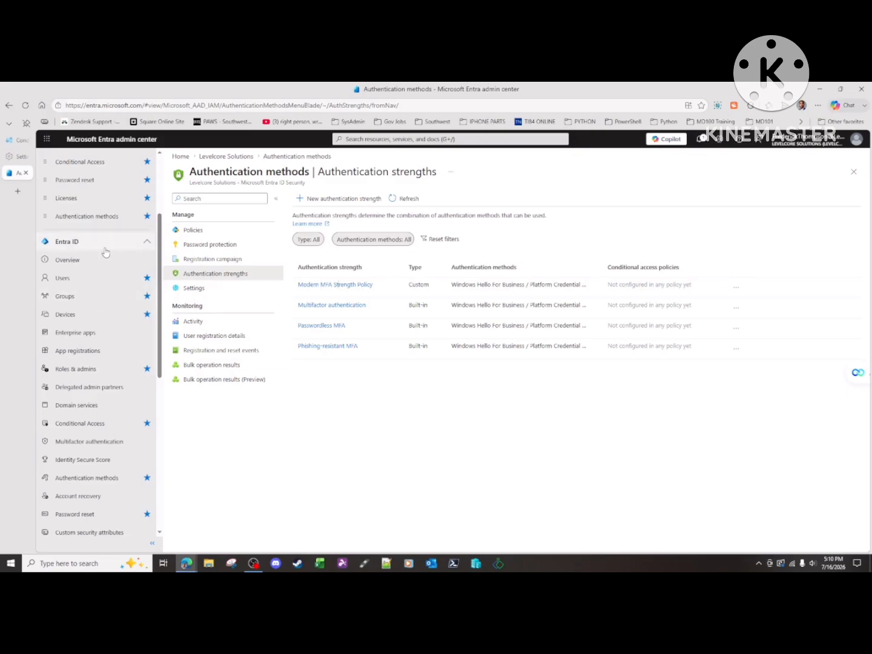
- Start a new Conditional Access policy named "Untrusted Network MFA Policy"
left_click(146, 244)
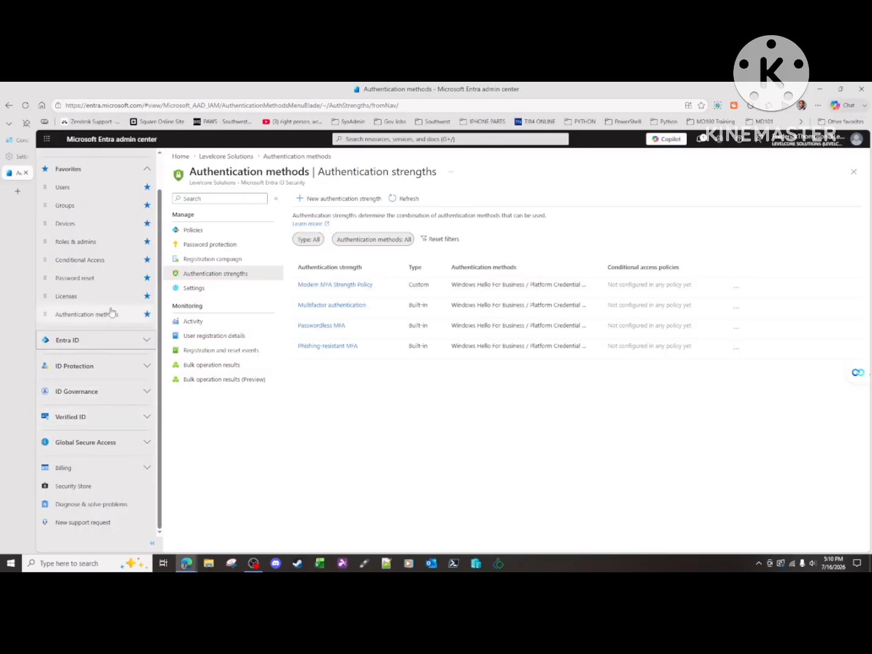
scroll(108, 319, "up", 1)
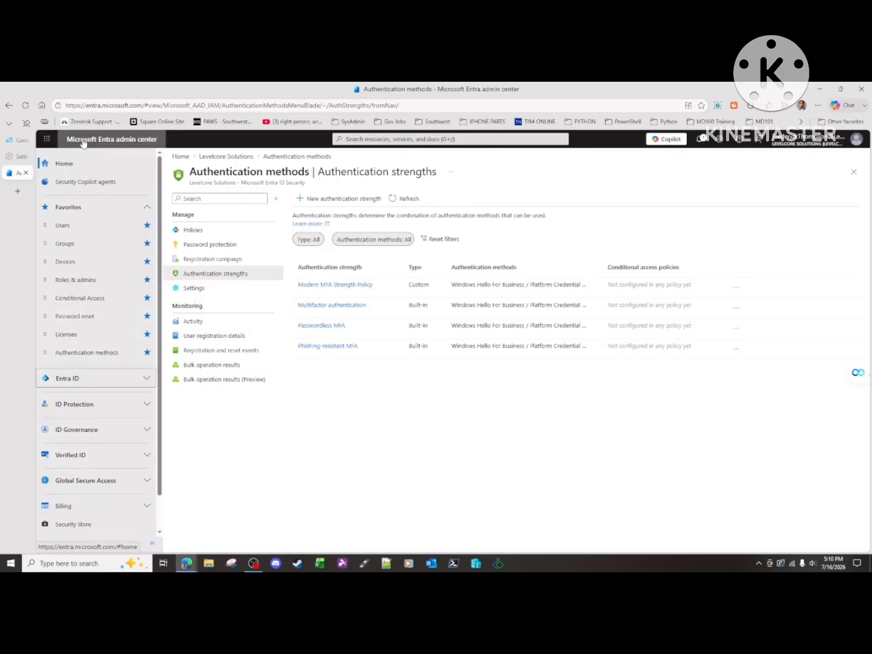
left_click(88, 300)
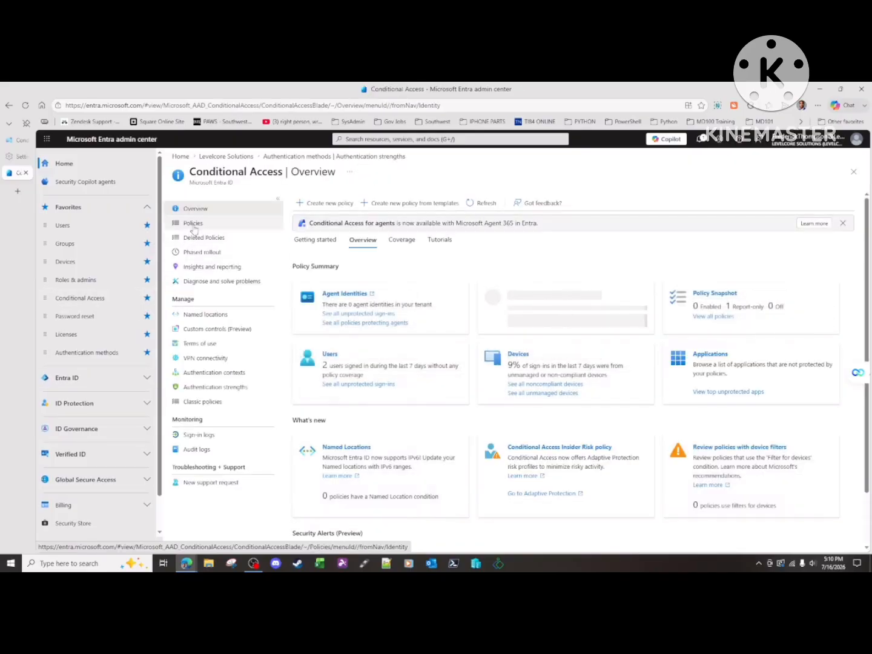
left_click(193, 223)
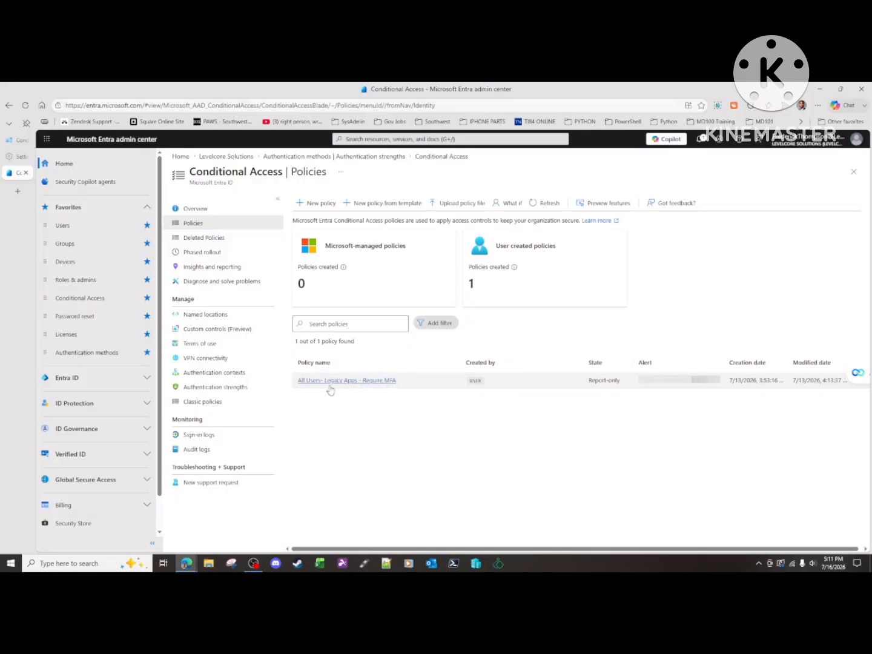
left_click(314, 204)
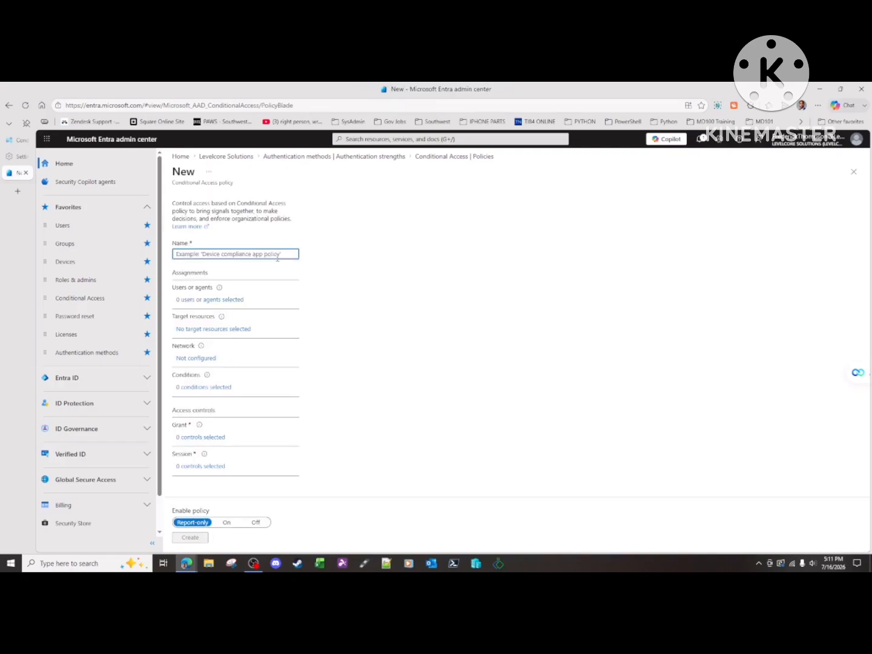
type("Untrusted MFA Policy")
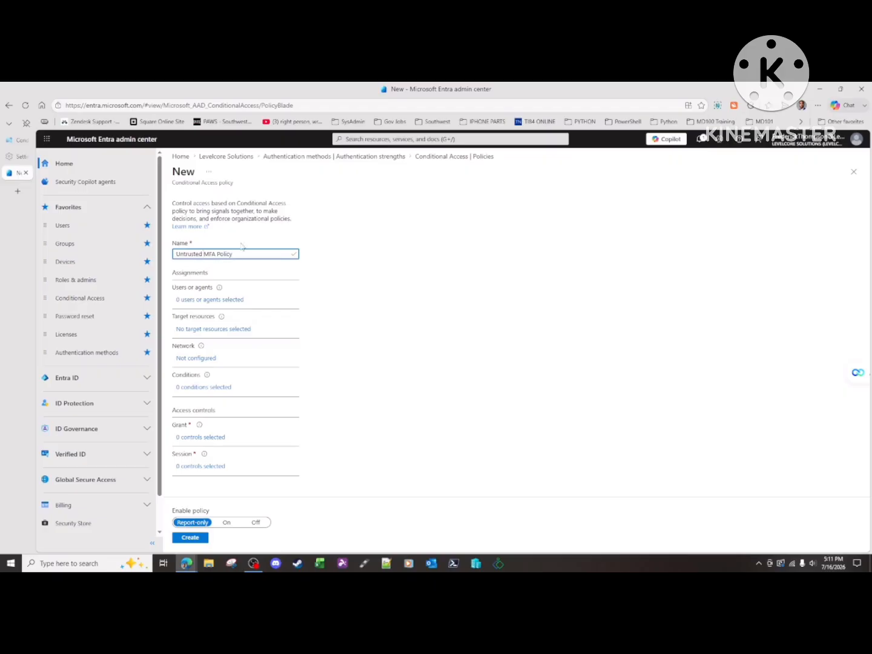
type("Network")
- Assign the new Conditional Access policy to all users
left_click(209, 302)
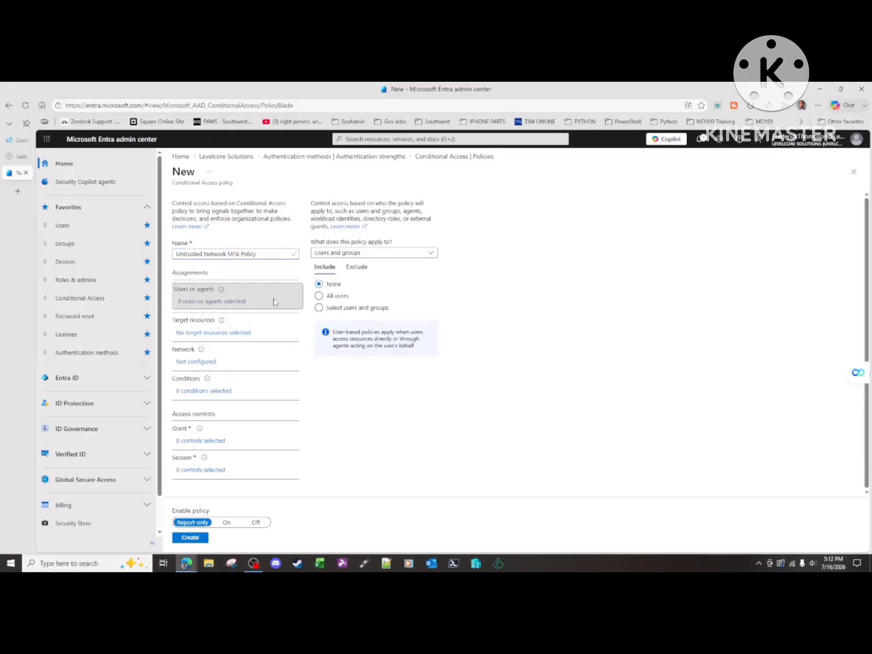
left_click(336, 300)
left_click(336, 299)
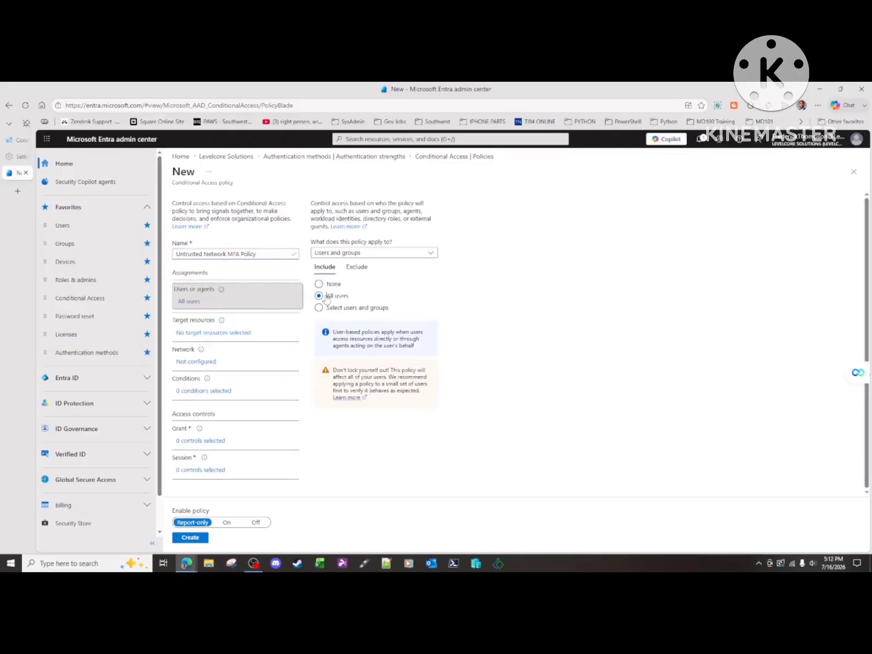
- Target all resources with the policy and apply it to any network or location, excluding all trusted networks and locations
left_click(210, 334)
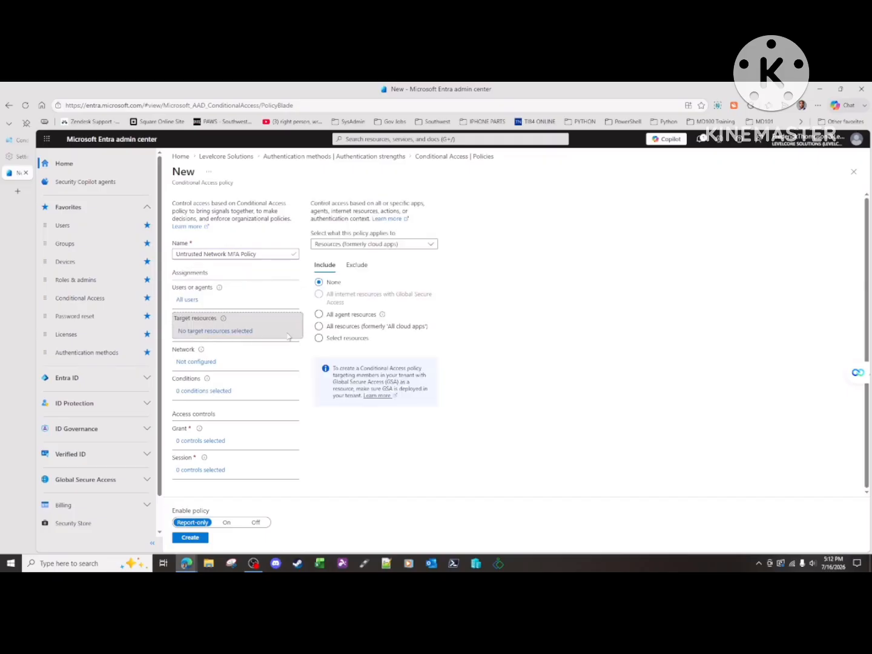
left_click(319, 327)
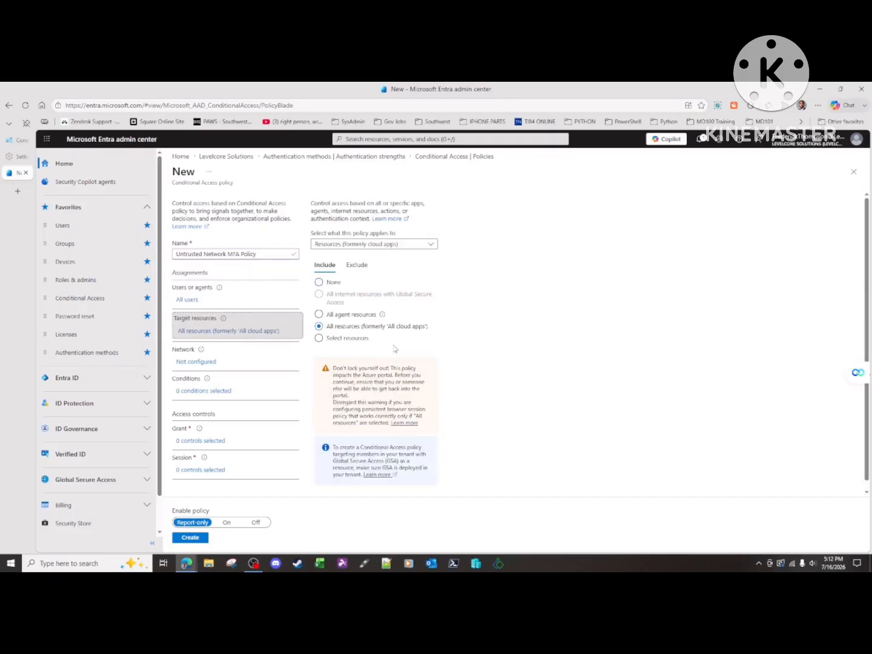
left_click(201, 363)
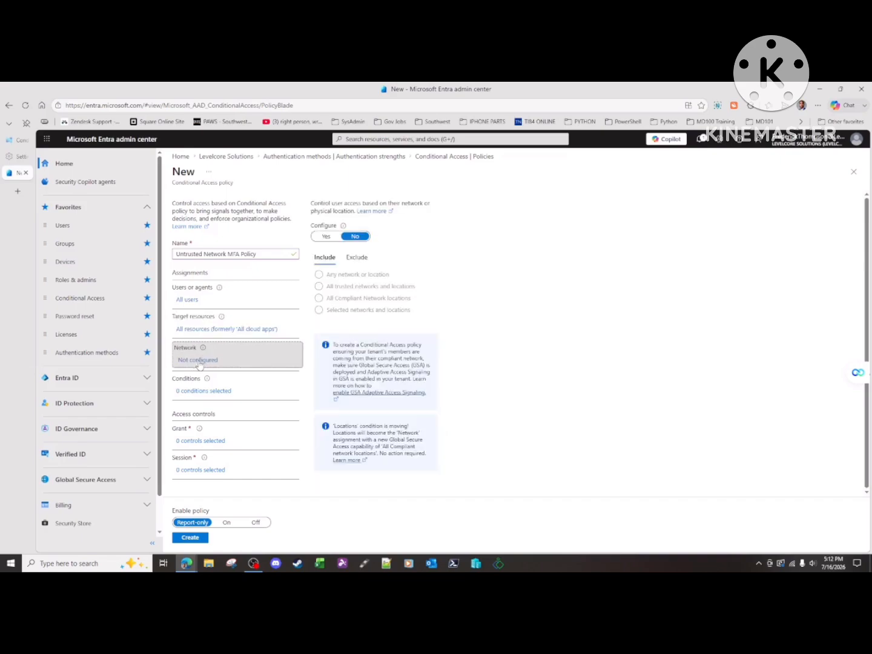
left_click(325, 235)
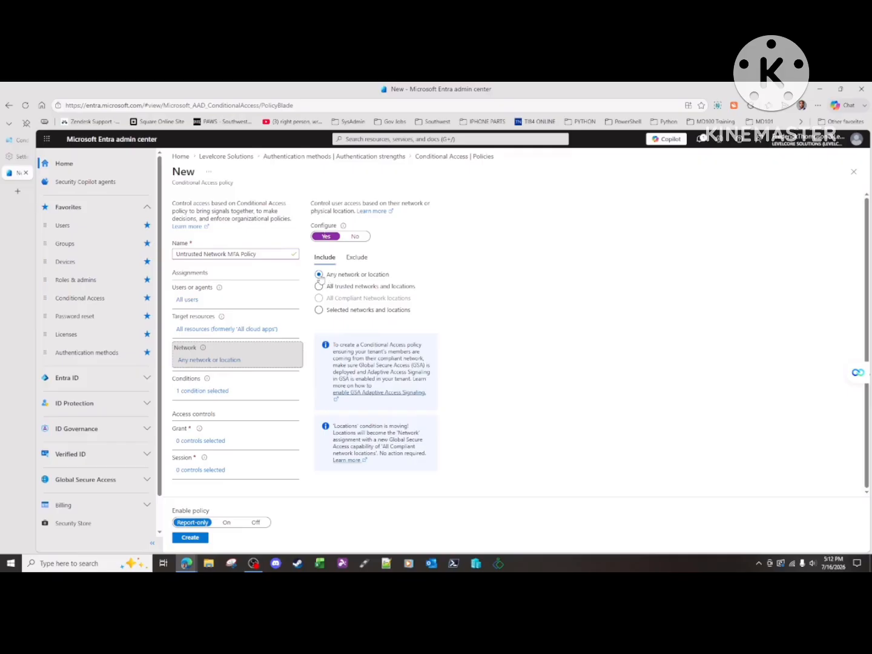
left_click(357, 257)
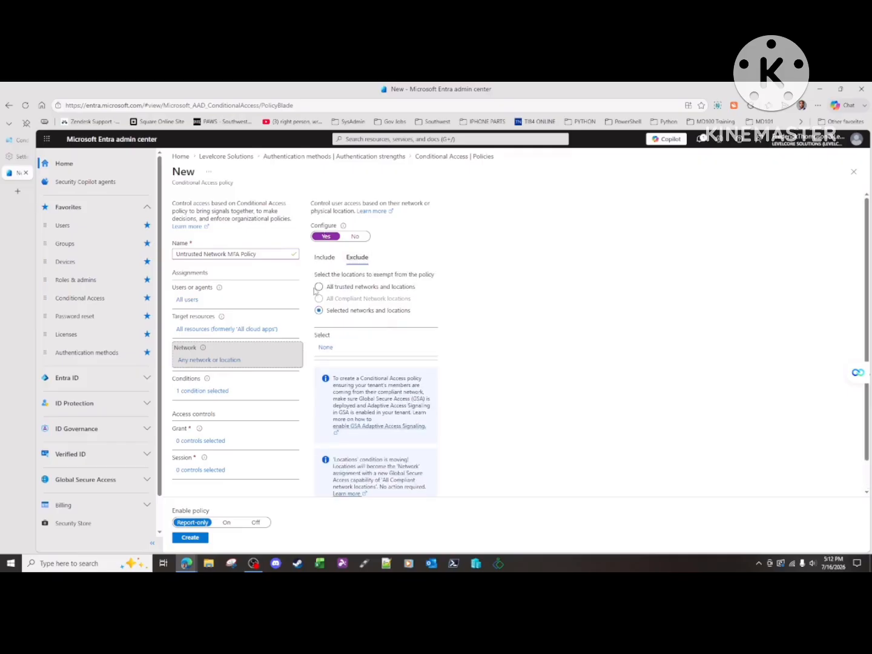
left_click(319, 287)
left_click(324, 257)
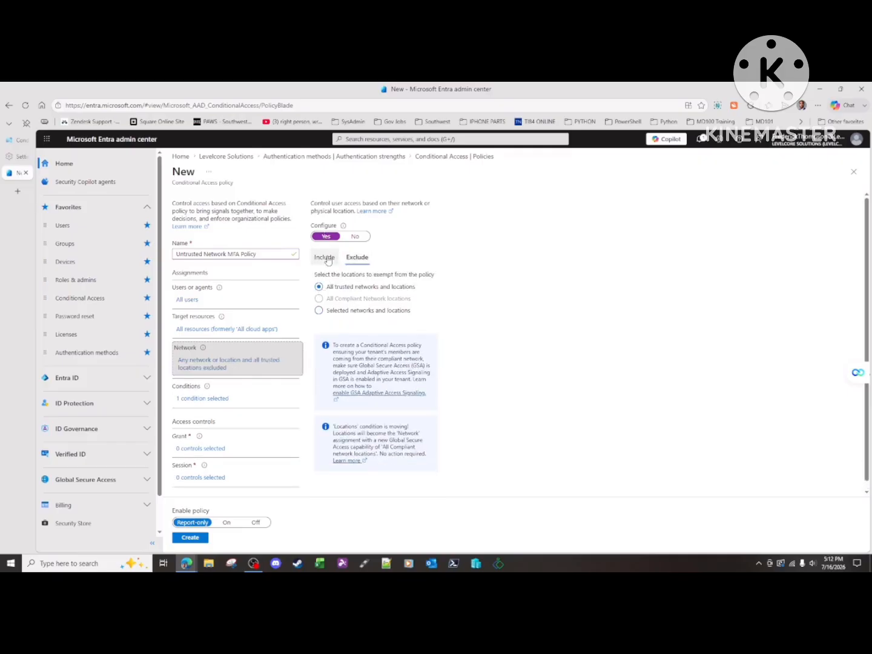
left_click(357, 257)
- Review the available conditions and grant access only with the Modern MFA Strength Policy authentication strength
left_click(208, 399)
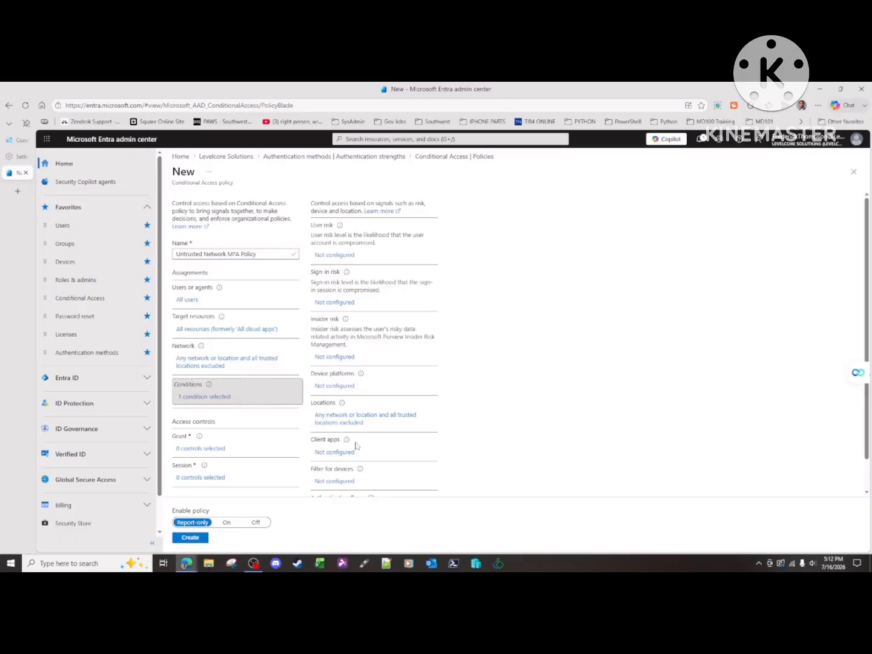
scroll(356, 443, "down", 1)
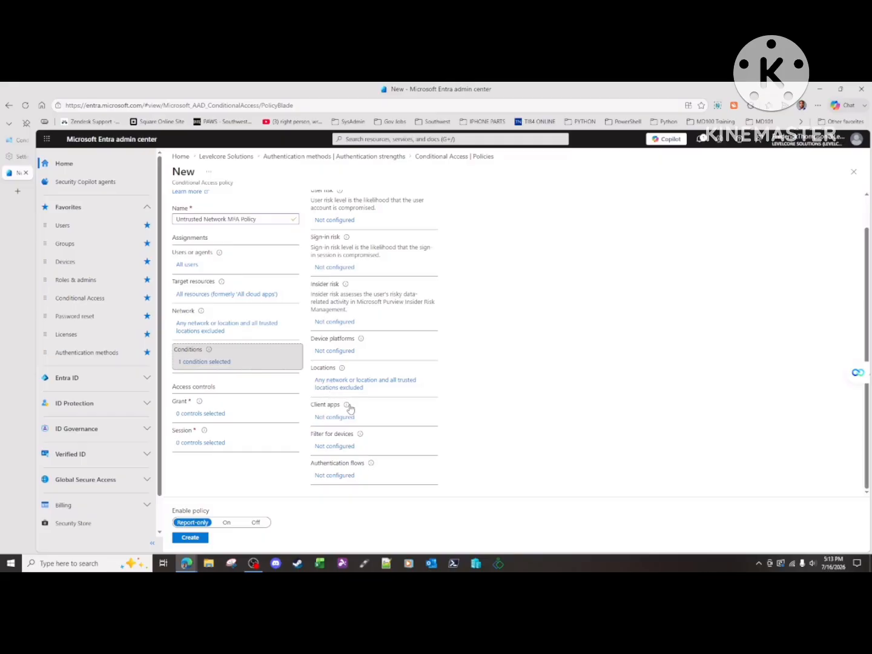
mouse_move(347, 405)
left_click(201, 414)
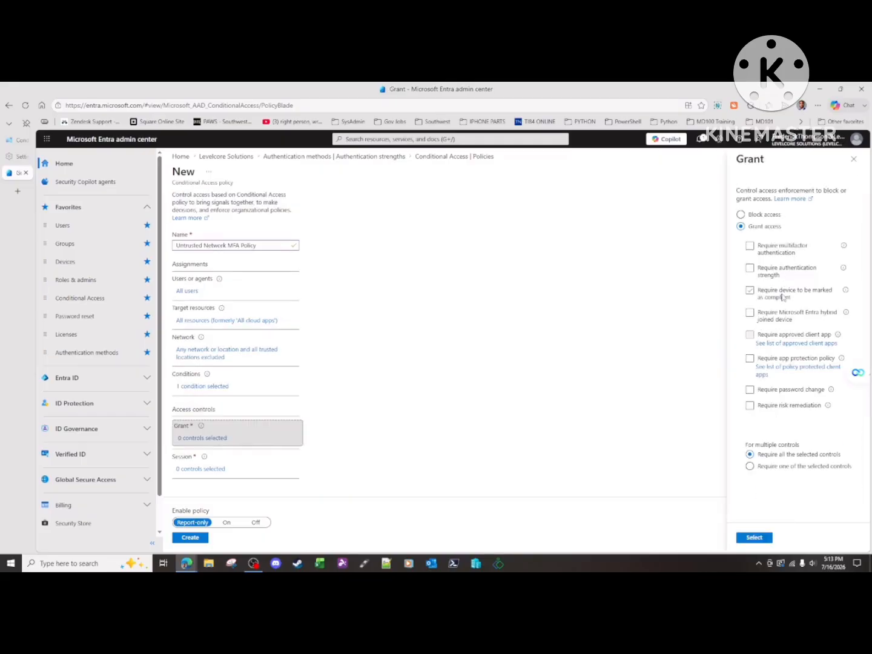
left_click(765, 273)
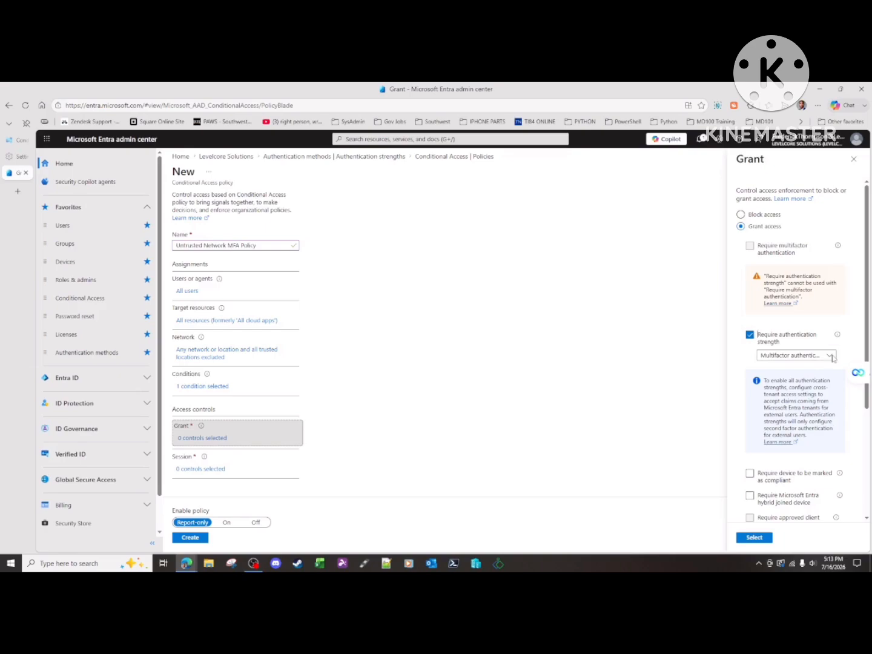
left_click(786, 357)
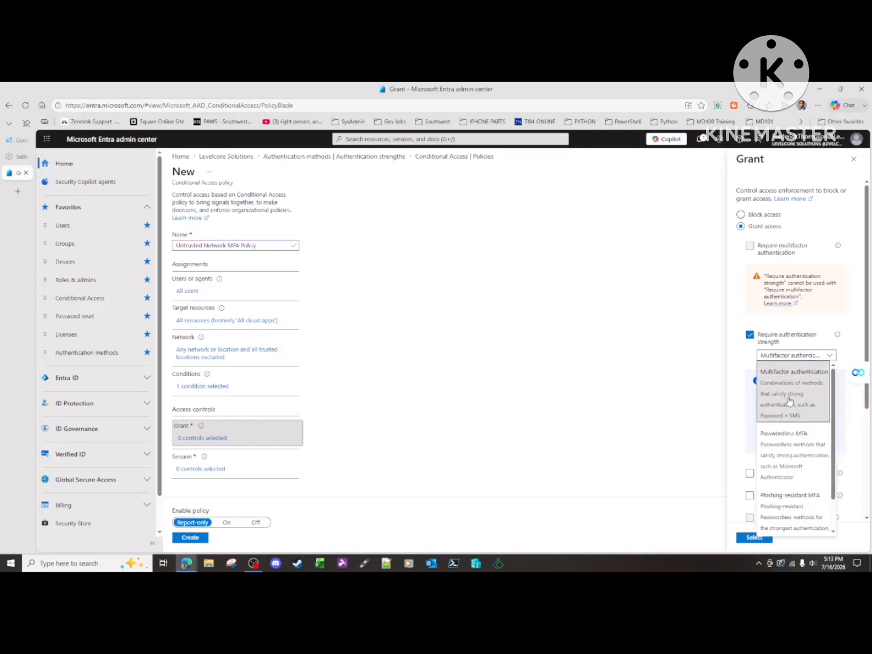
scroll(792, 395, "down", 3)
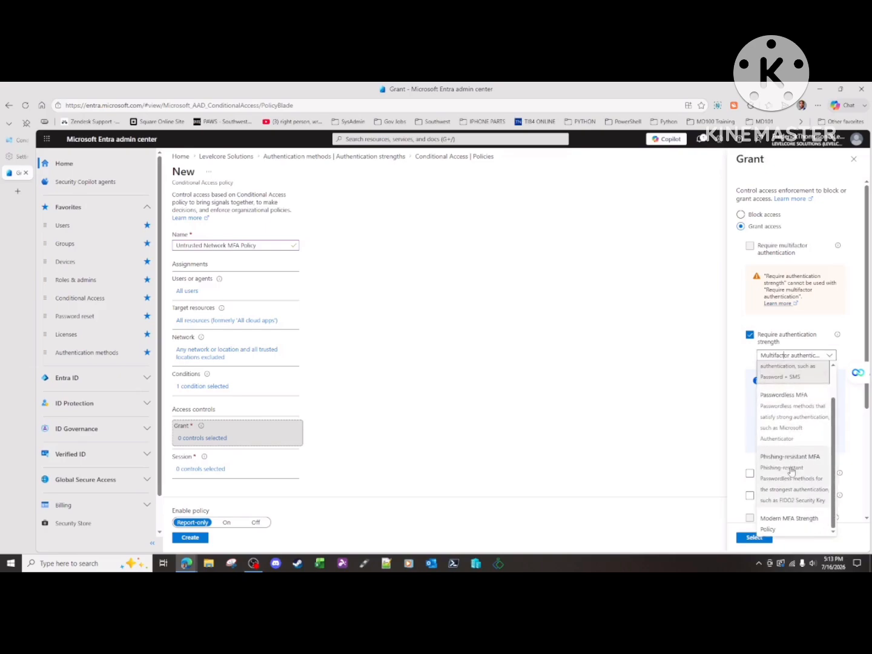
left_click(785, 527)
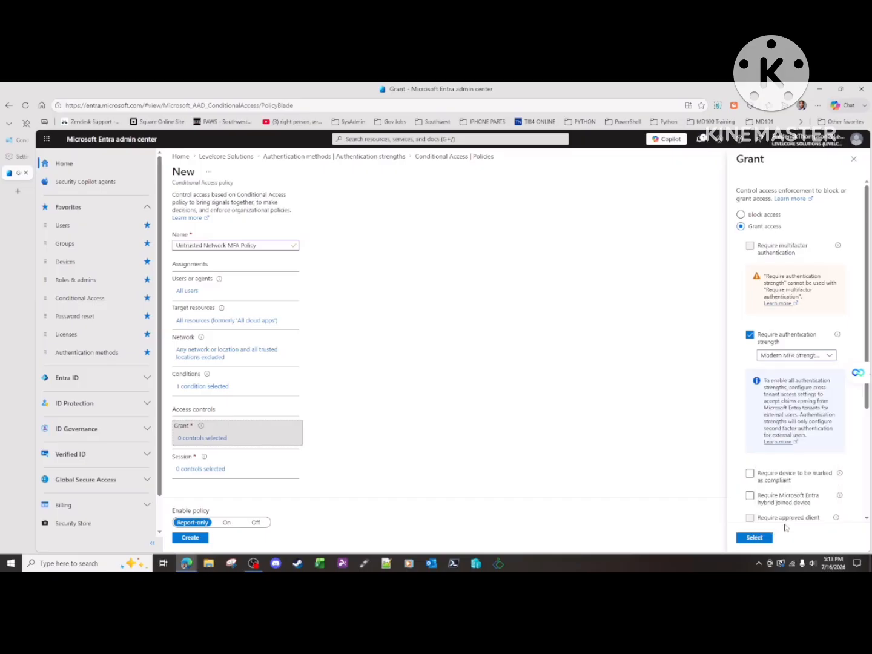
left_click(770, 539)
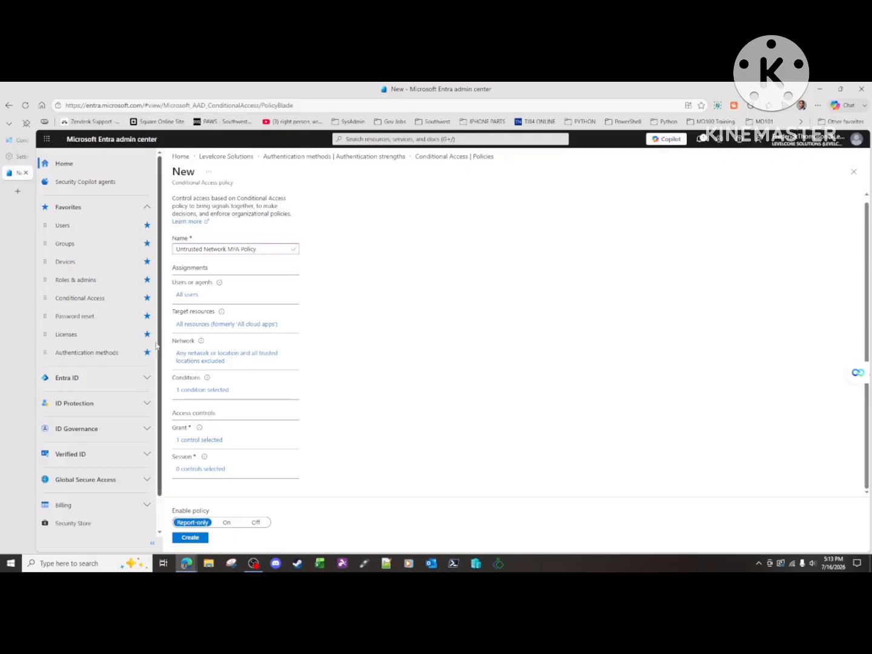
- Recheck the grant controls by toggling the access choice, and reselect Modern MFA Strength Policy as the required authentication strength
left_click(200, 441)
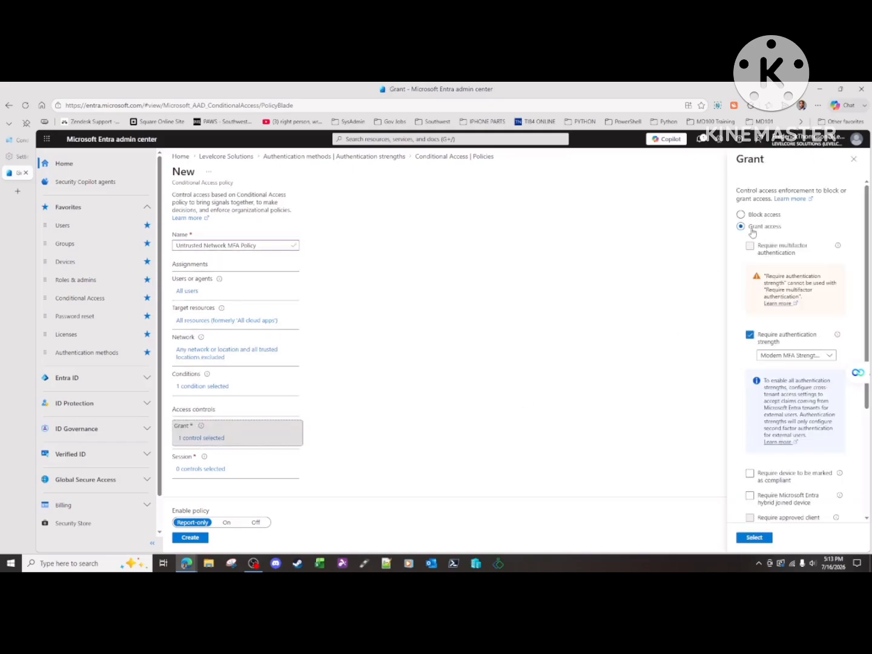
left_click(751, 218)
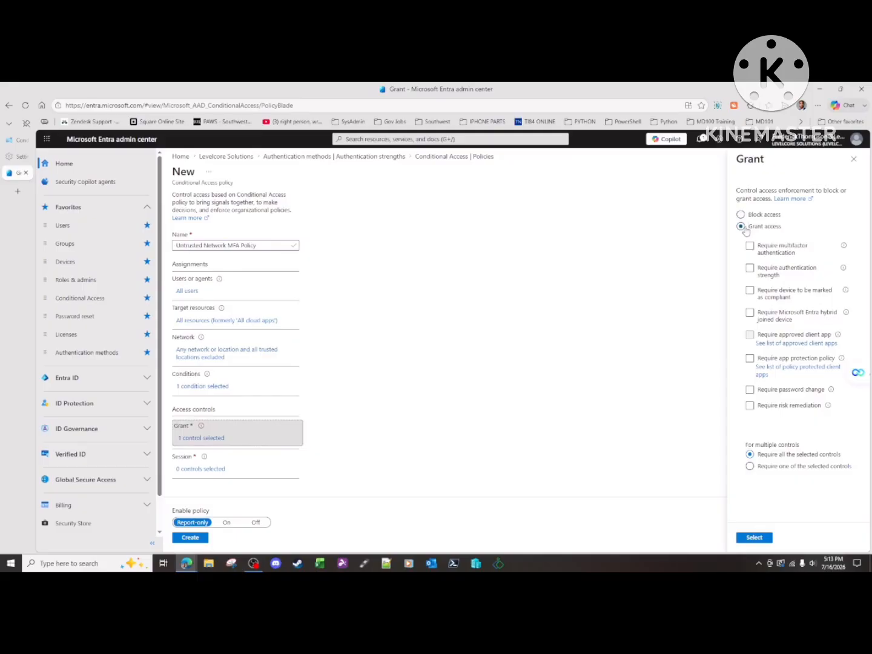
left_click(750, 272)
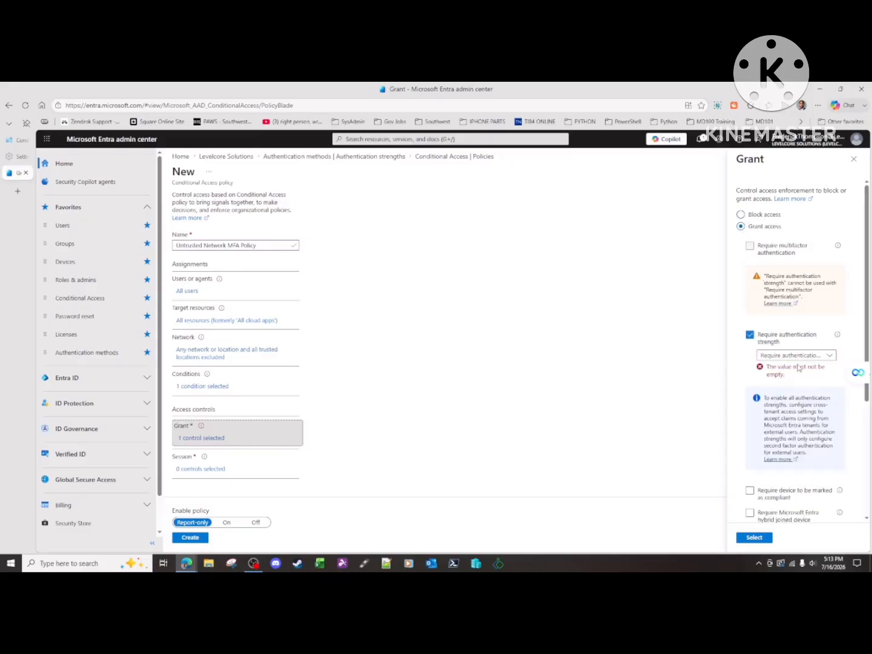
left_click(795, 357)
scroll(797, 479, "down", 2)
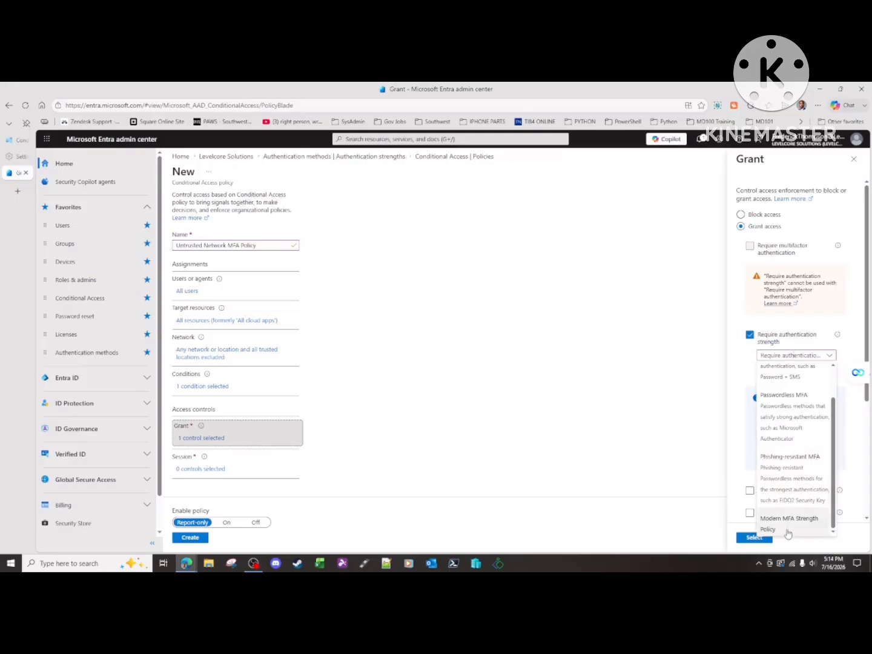
left_click(793, 519)
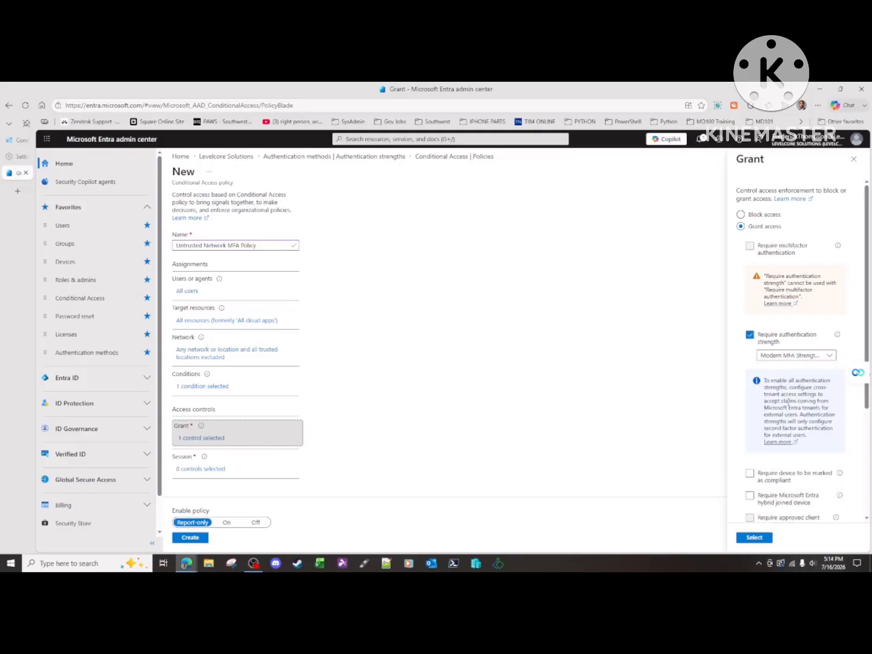
left_click(754, 538)
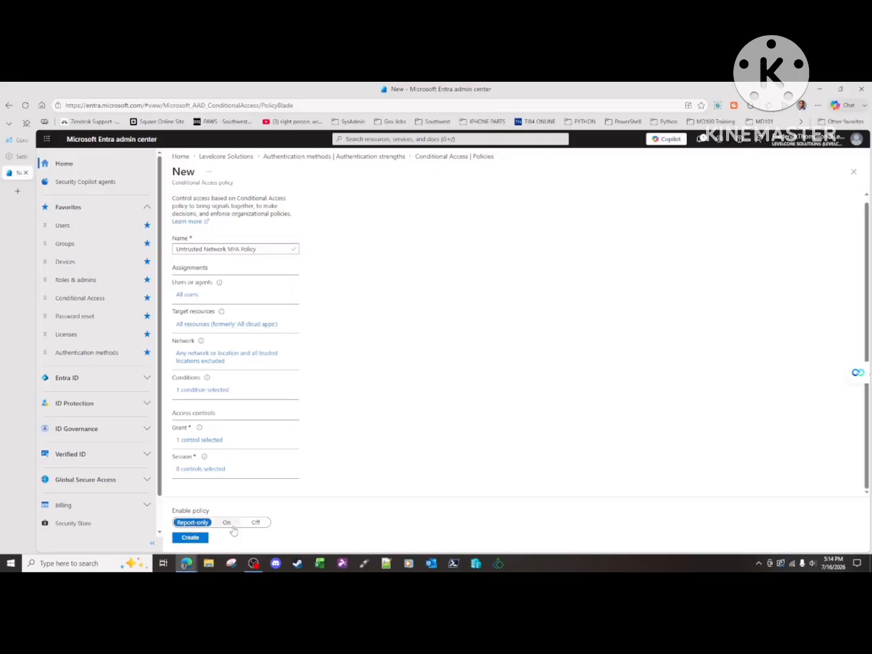
- Create the Untrusted Network MFA Policy in report-only mode and refresh the policies list
left_click(191, 538)
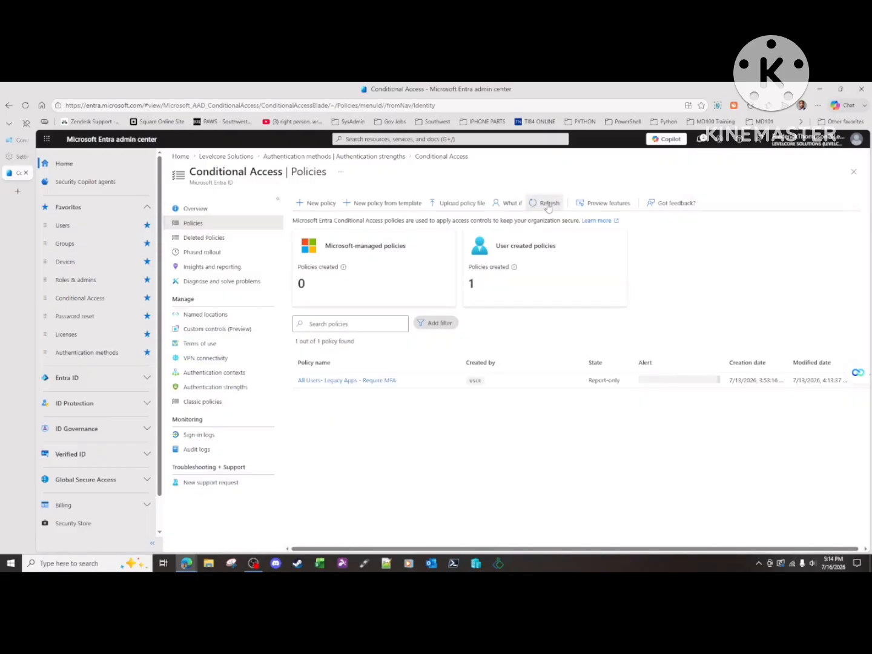
left_click(548, 205)
left_click(544, 204)
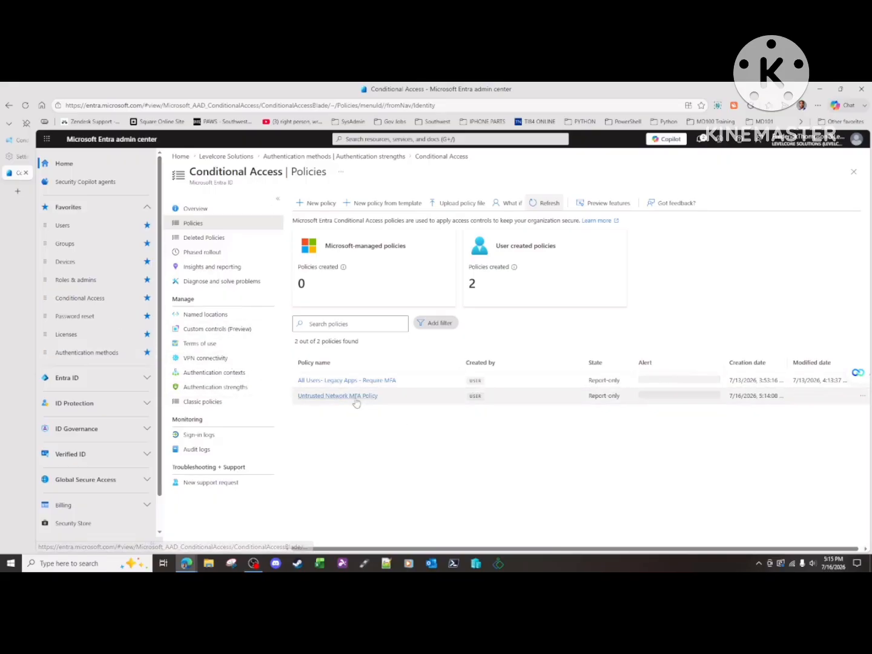
- Open the authentication strengths list under the authentication methods
left_click(87, 353)
left_click(206, 274)
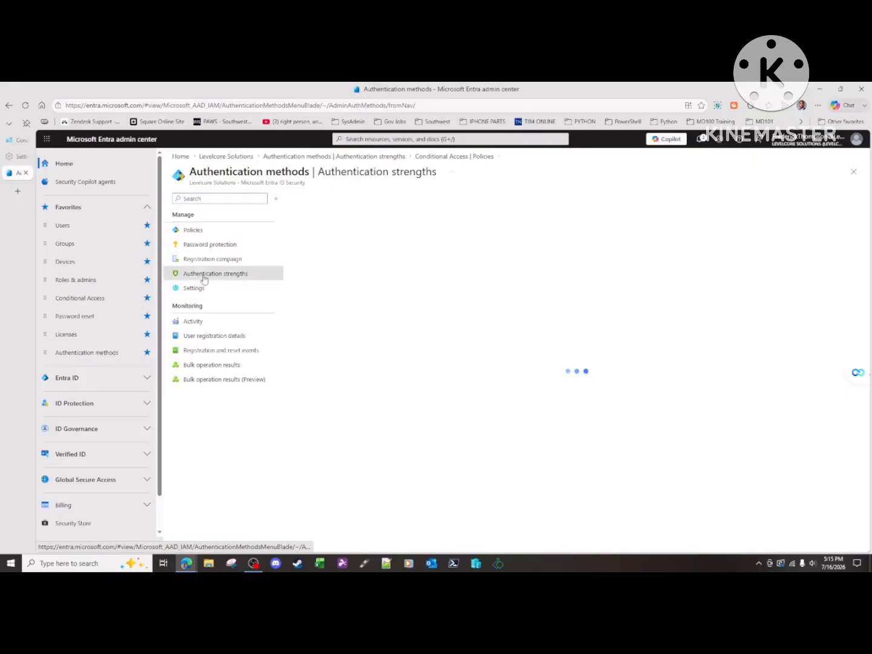